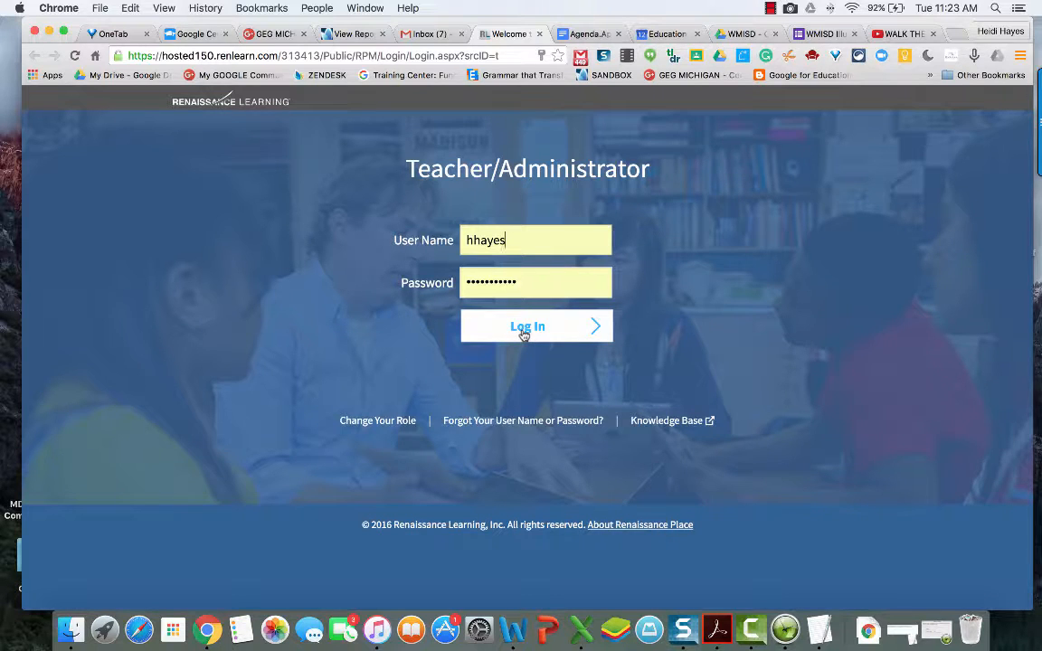
Step: Submit the teacher/administrator login credentials to reach the Renaissance Place Home page
click(522, 334)
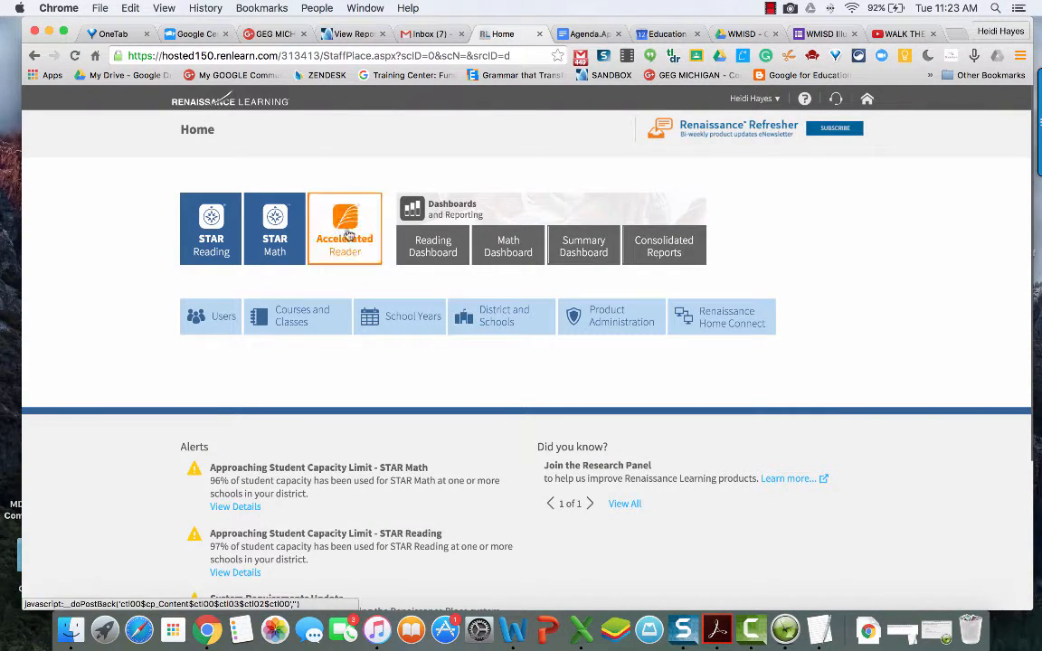
Step: Go to Users > Export Information and list Manton Consolidated School's students by grade
click(217, 323)
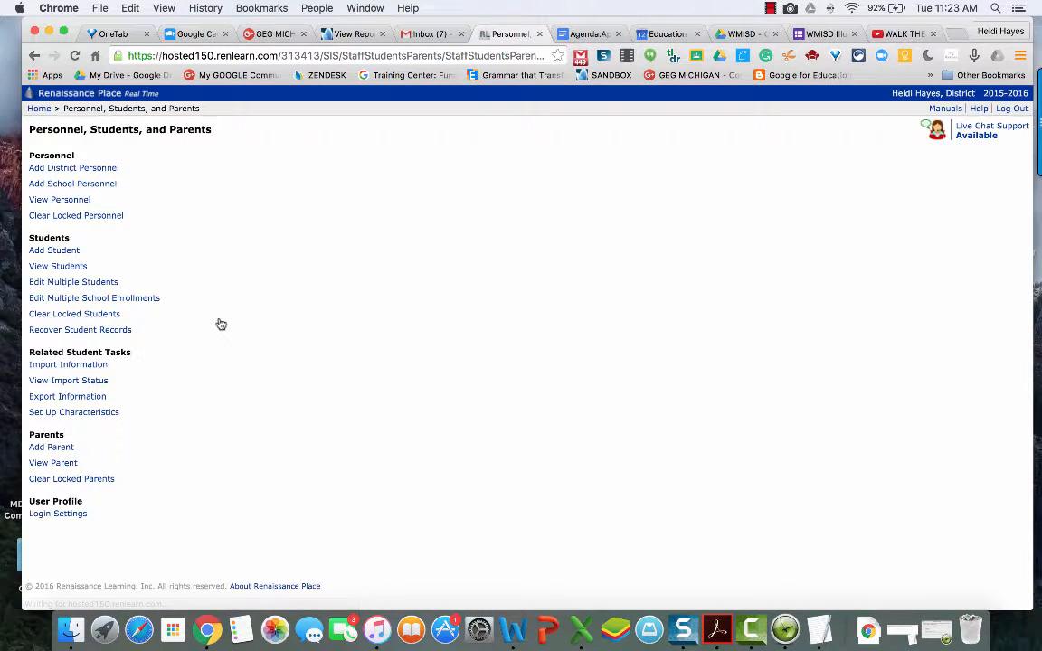
click(80, 399)
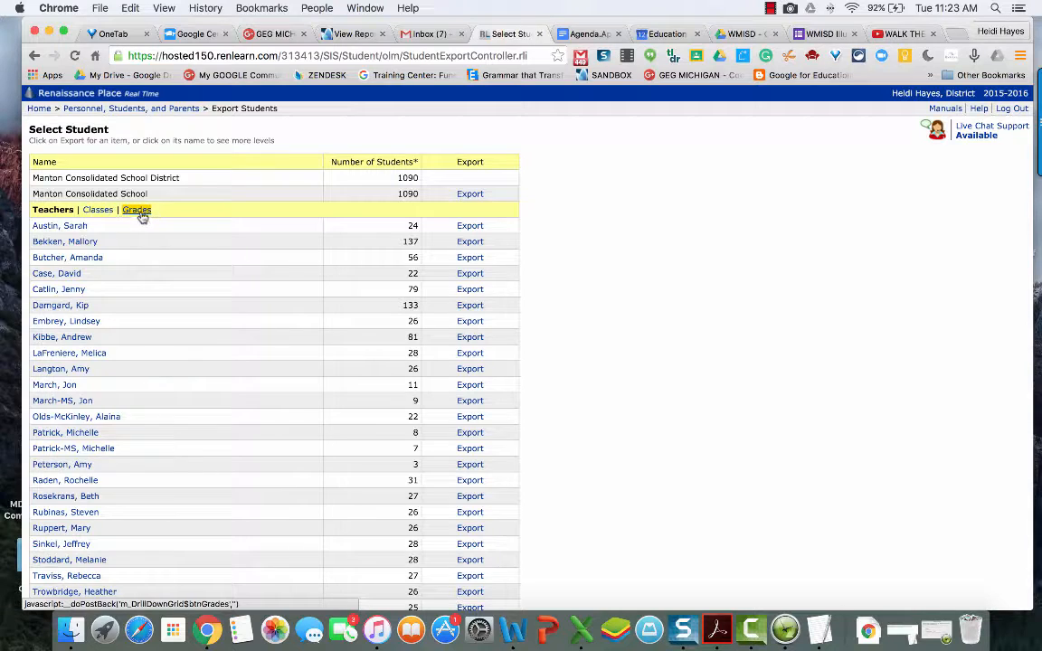
click(137, 210)
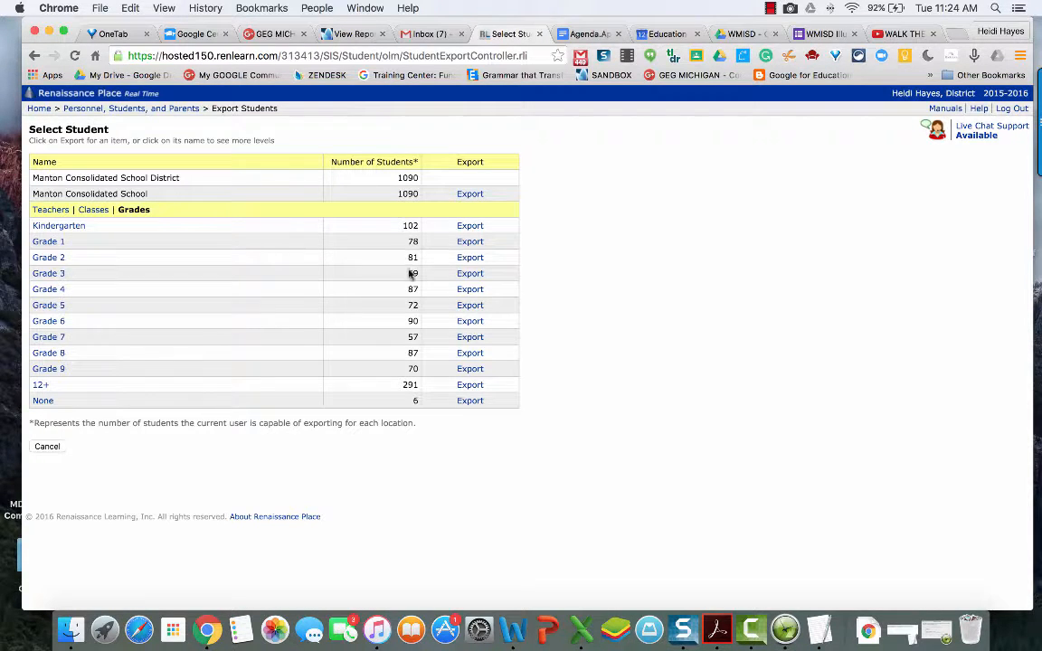
Step: Export all Manton Consolidated School students as STAR Math Assessment Detail and continue to date options
click(470, 195)
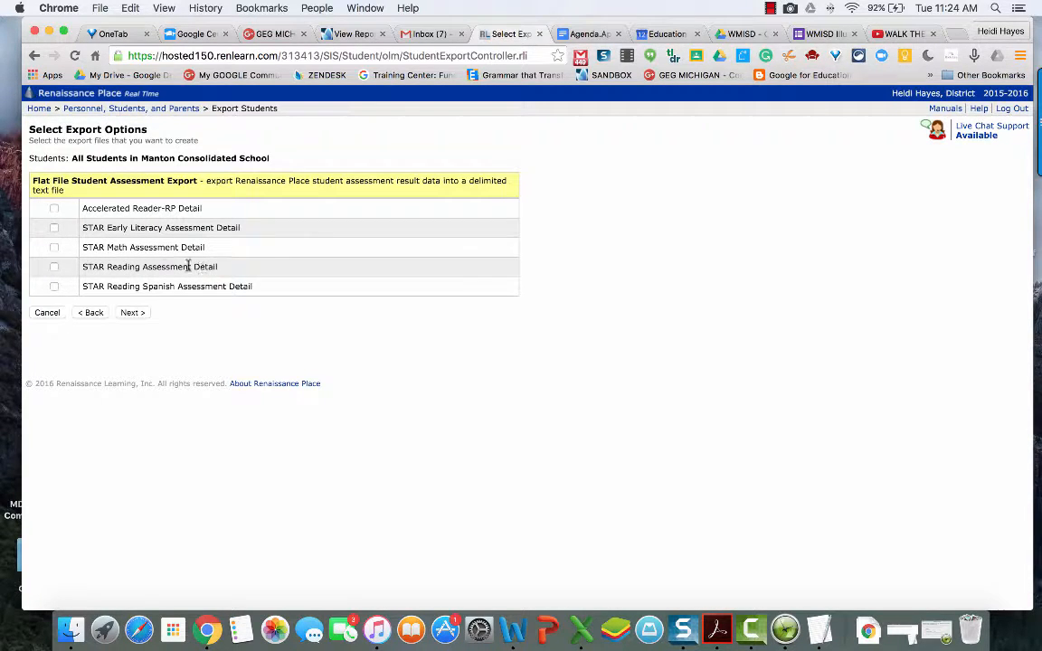
click(54, 249)
click(128, 314)
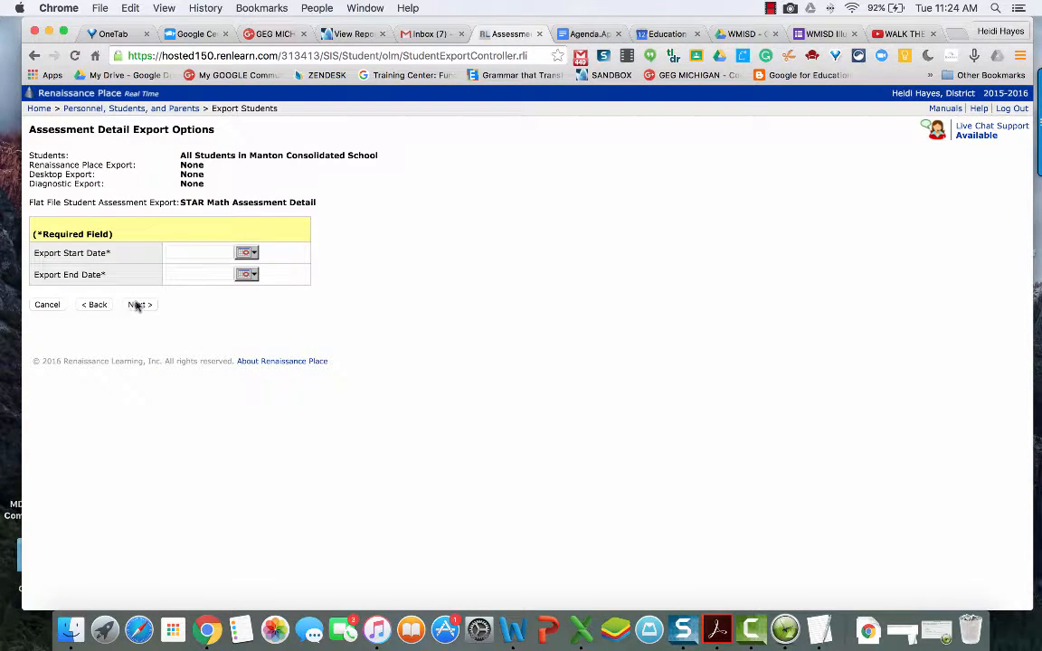
Step: Set the export start date to 9/7/2015 with the calendar picker
click(247, 253)
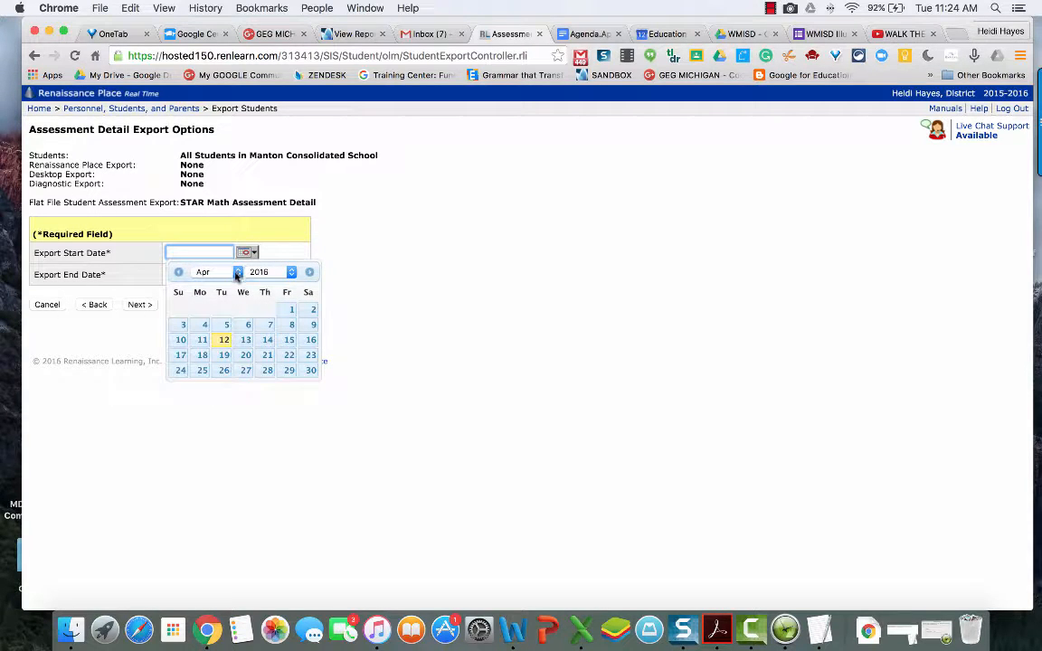
click(237, 275)
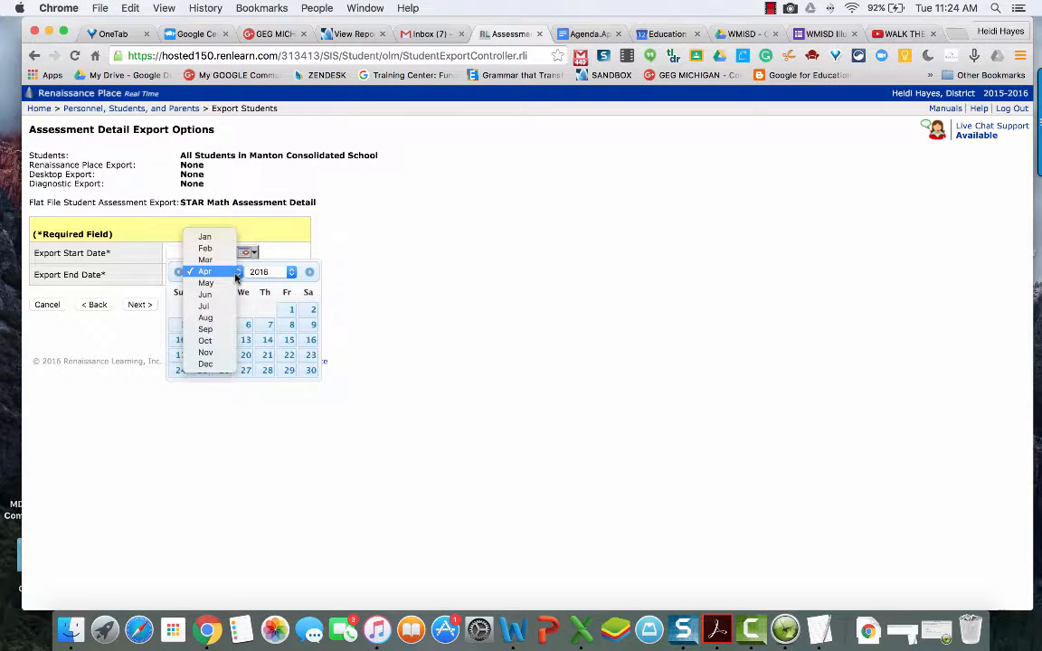
click(217, 330)
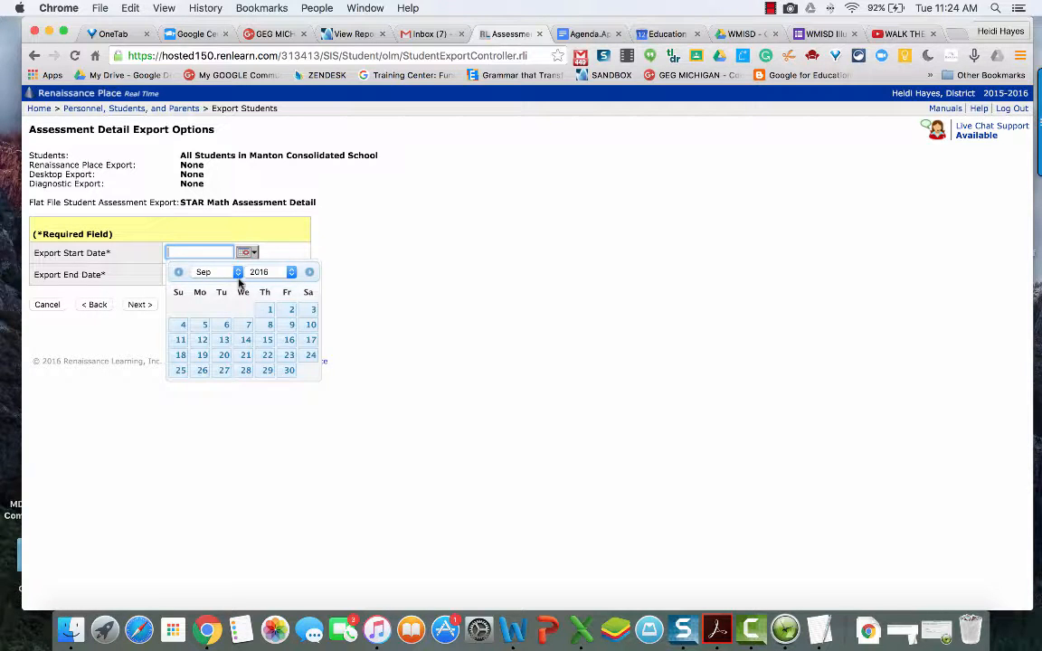
click(283, 272)
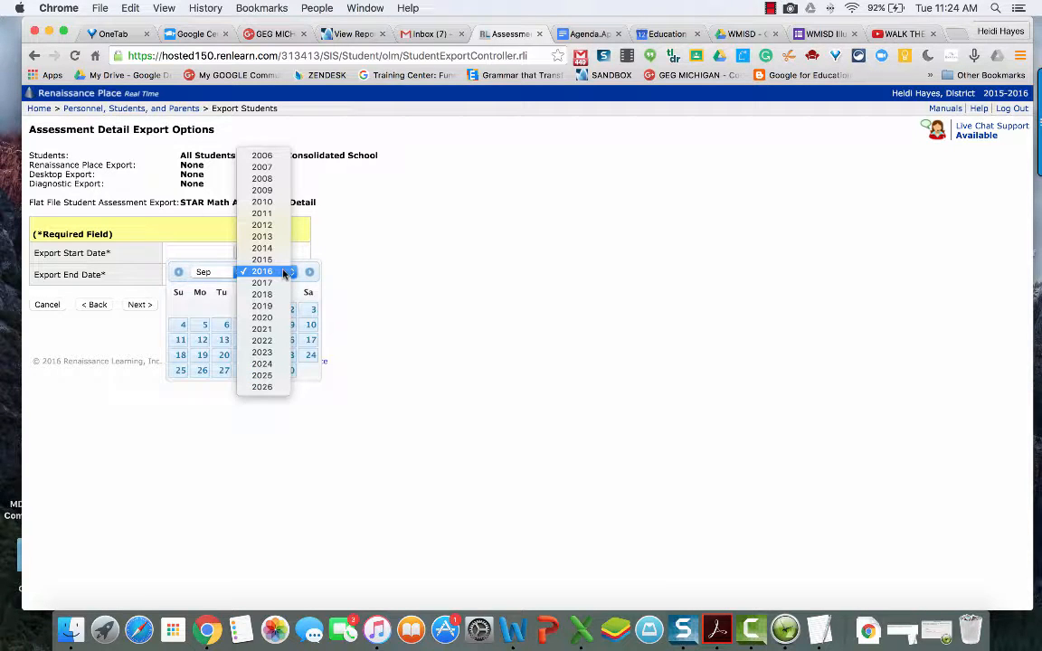
click(274, 260)
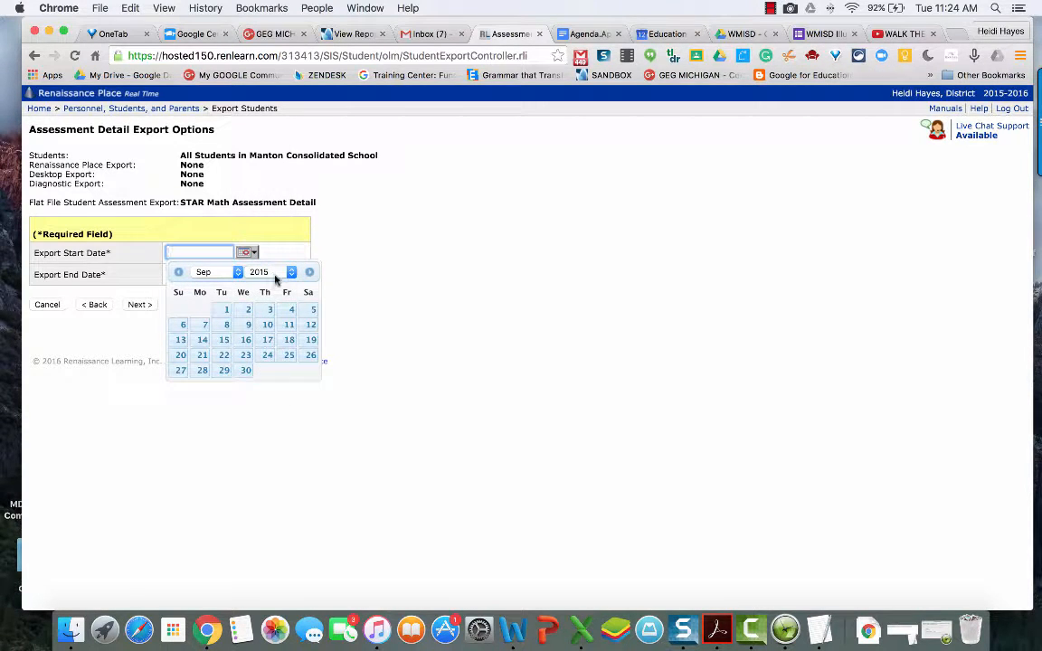
click(206, 327)
Step: Set the export end date to 9/24/2015 and submit to generate the file
click(204, 274)
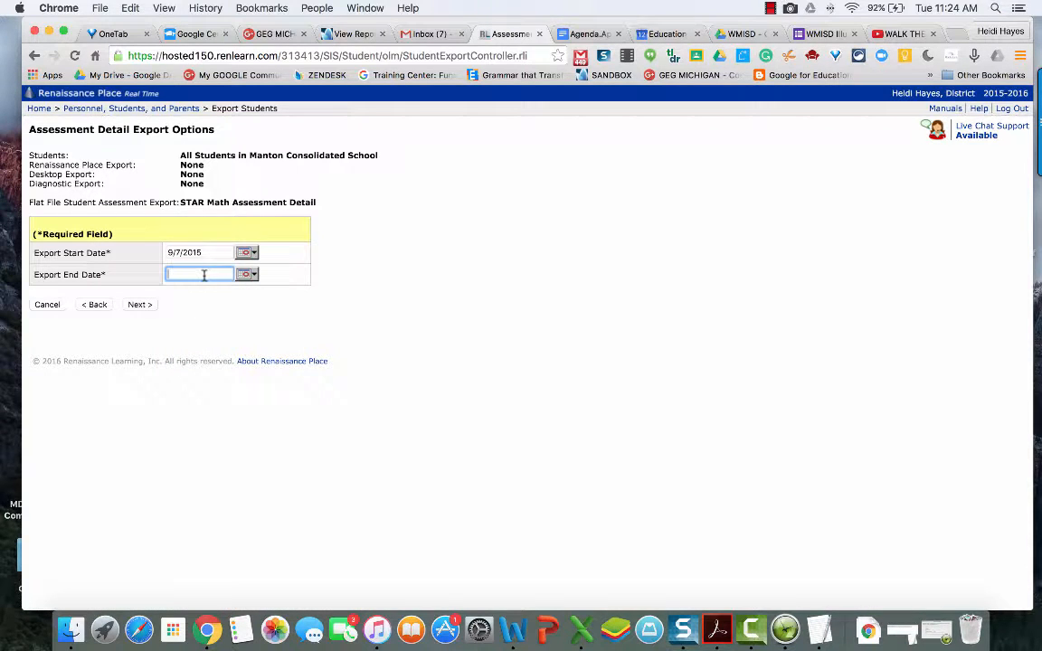
click(241, 275)
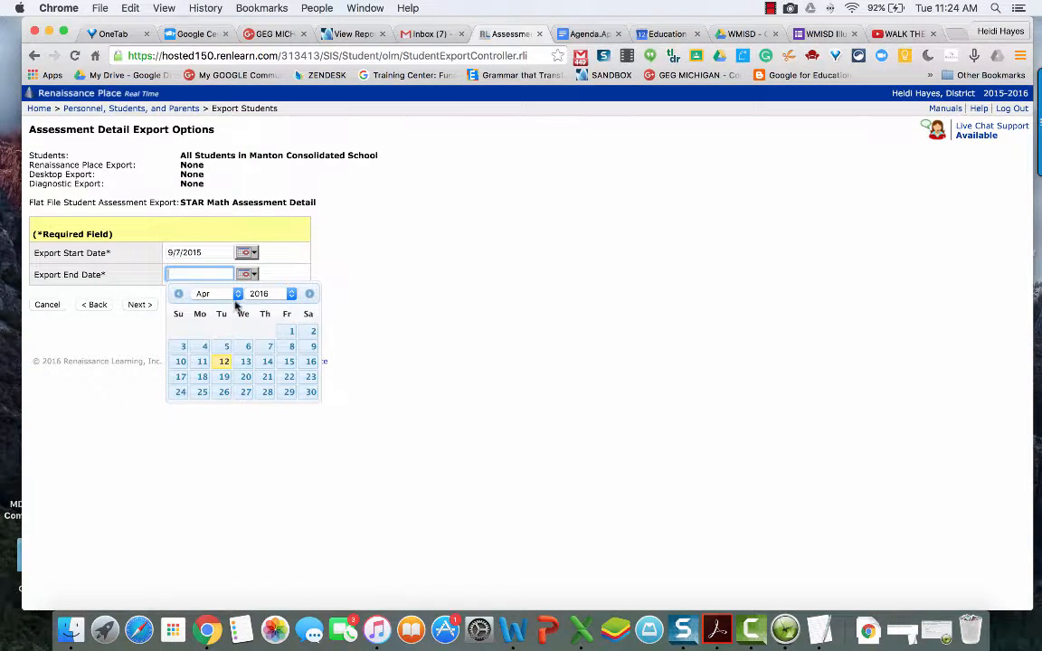
click(238, 295)
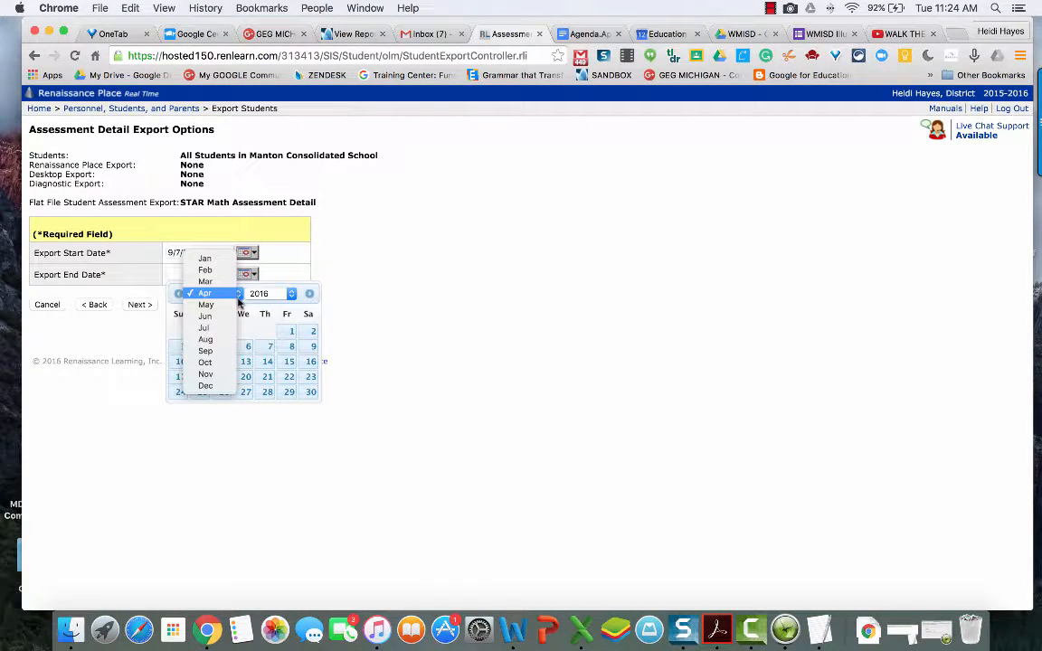
click(206, 351)
click(276, 294)
click(274, 281)
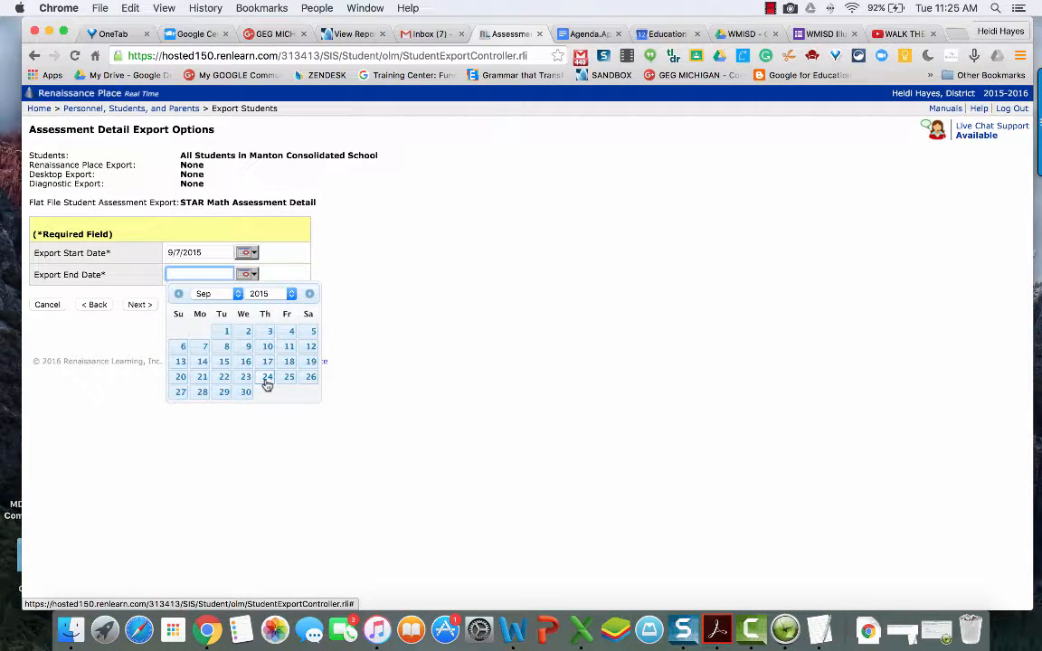
click(266, 380)
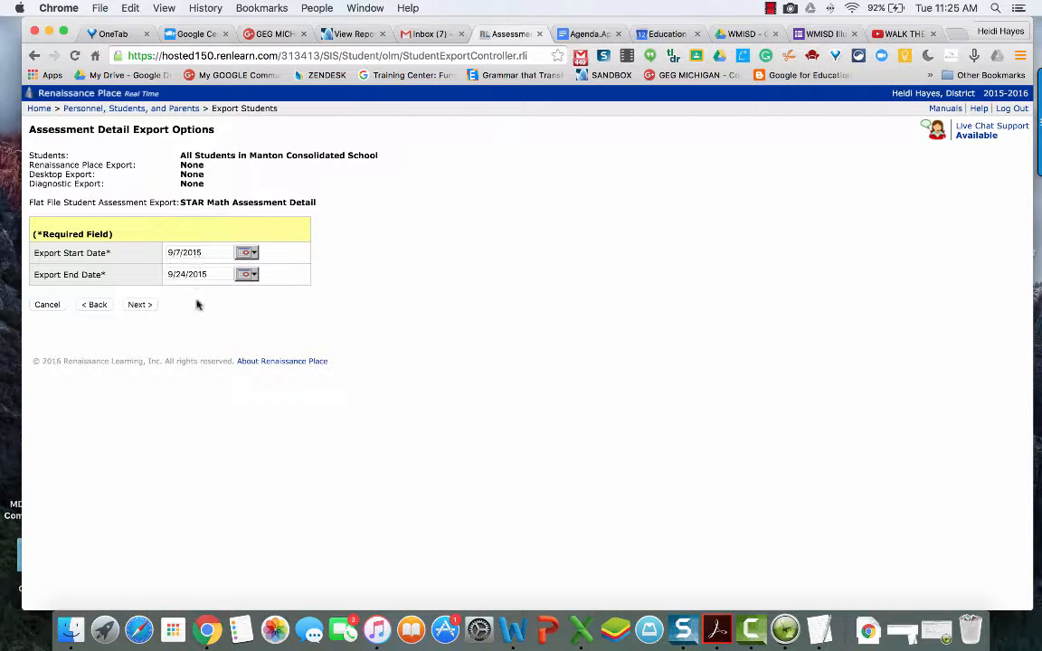
click(142, 309)
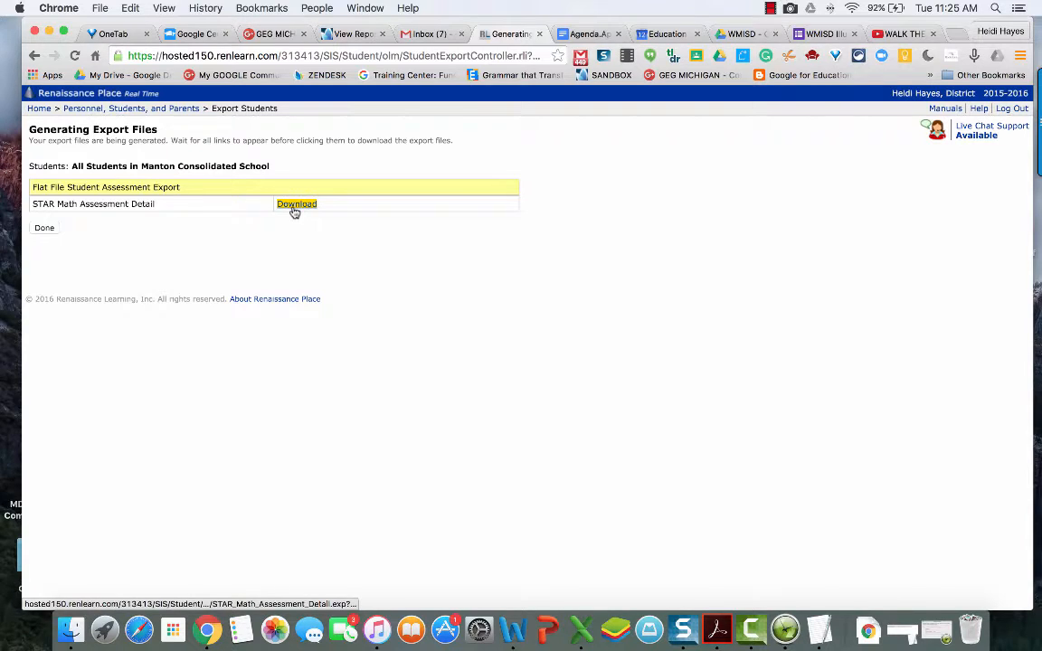
Step: Save STAR_Math_Assessment_Detail as a CSV to Google Drive and open it in Excel
click(295, 205)
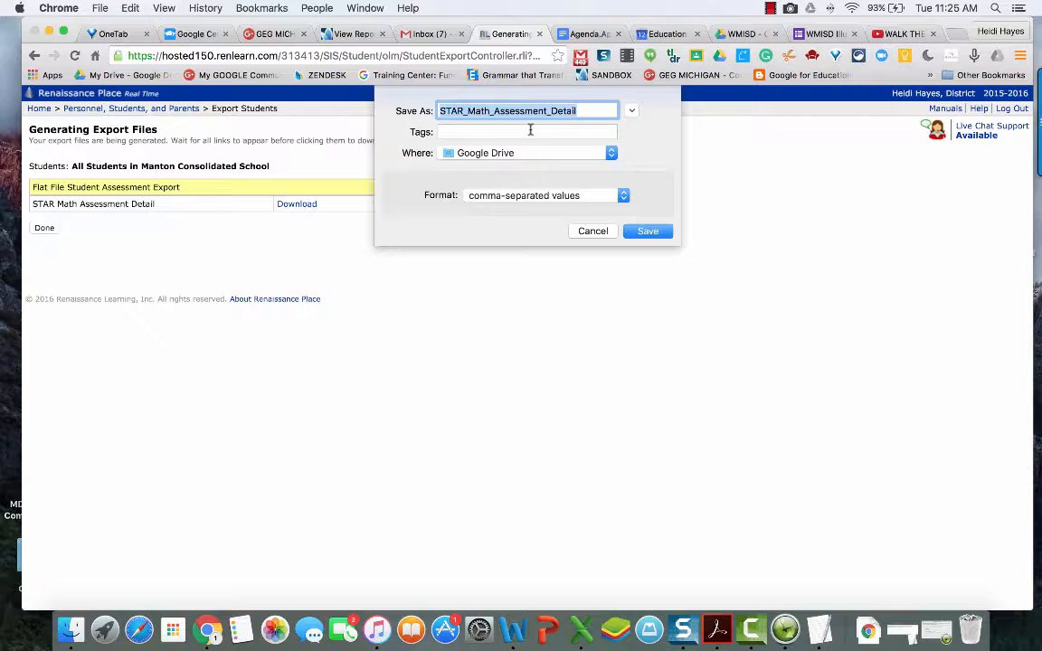
click(647, 232)
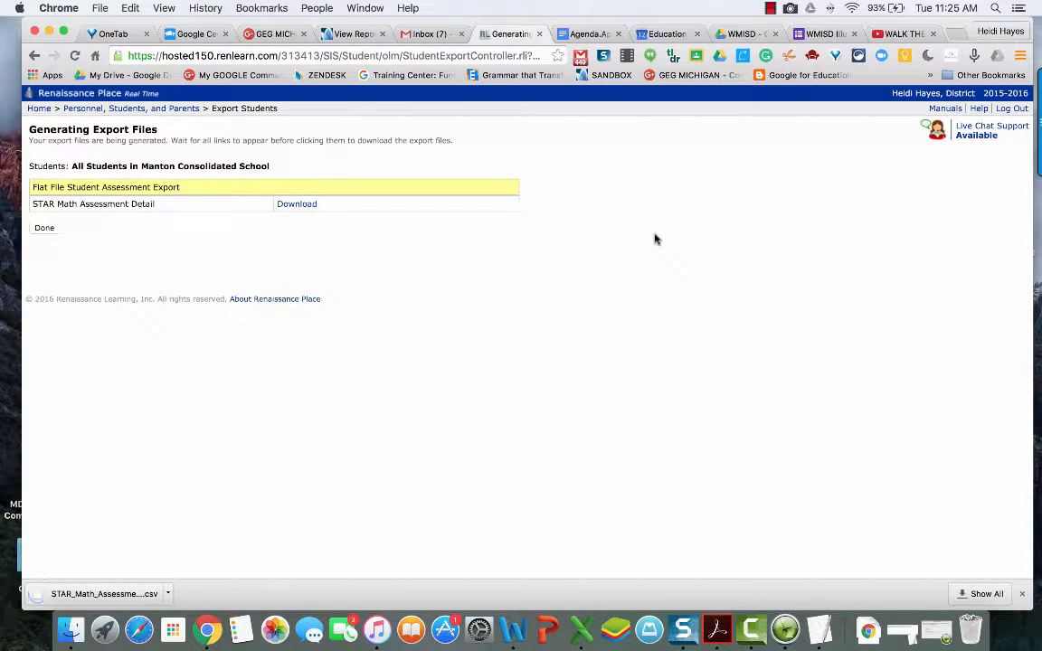
click(769, 9)
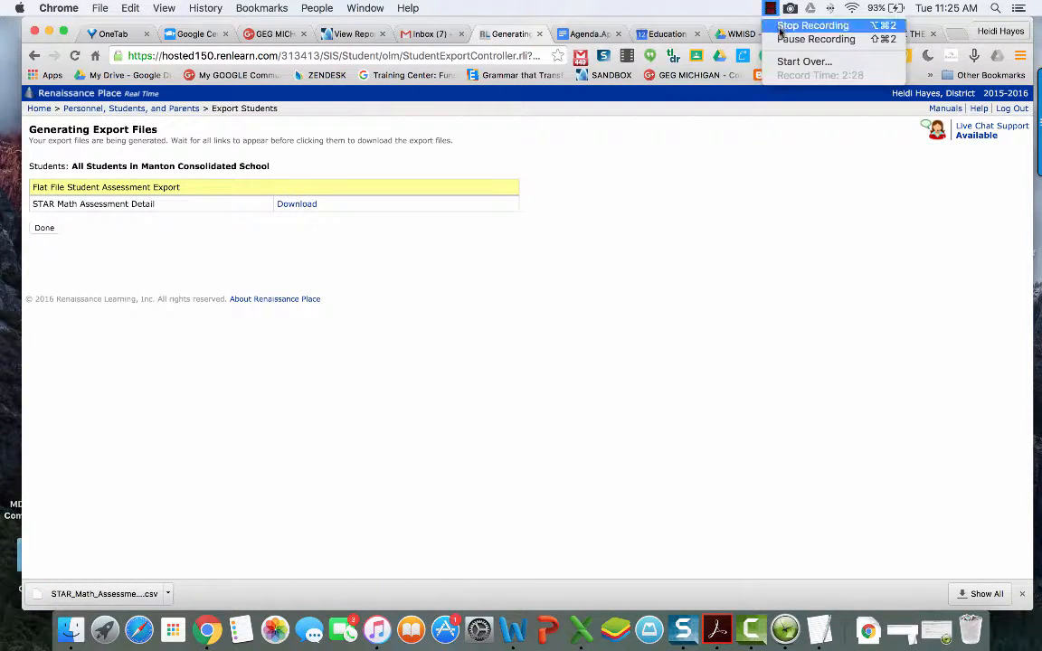
click(779, 31)
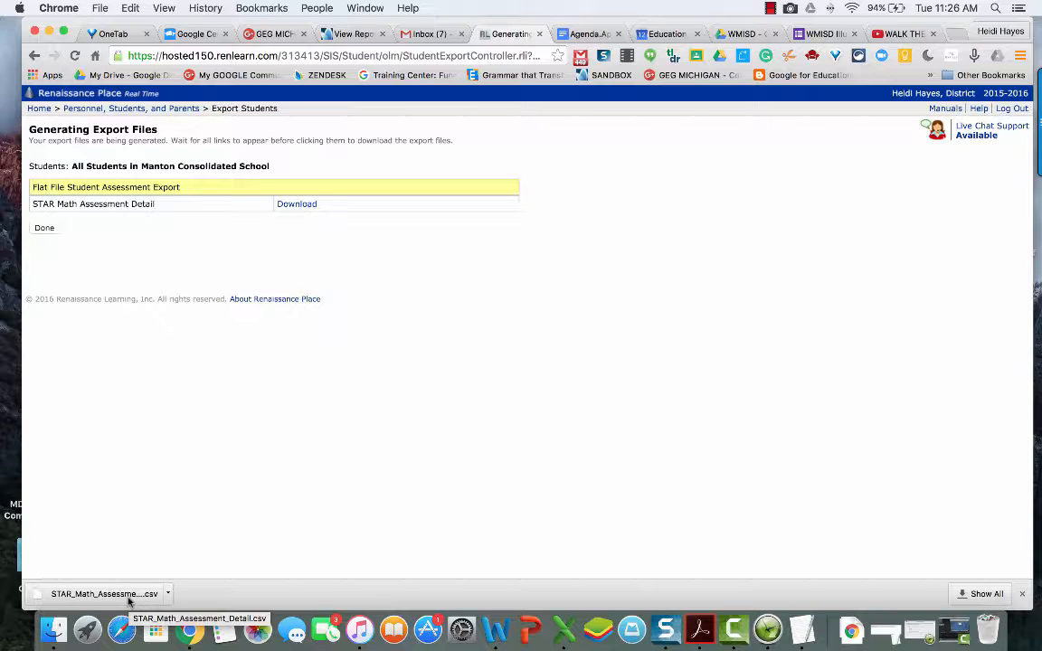
click(104, 594)
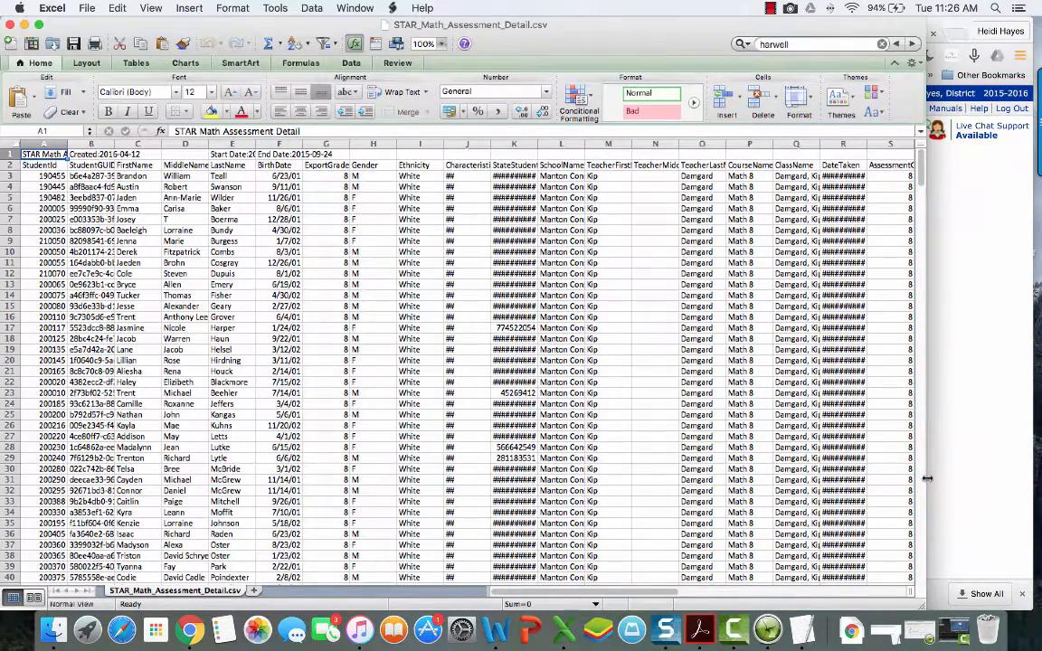
Step: Enlarge the Excel window and widen column K so StateStudentID values replace the #### symbols
drag(927, 478, 1029, 470)
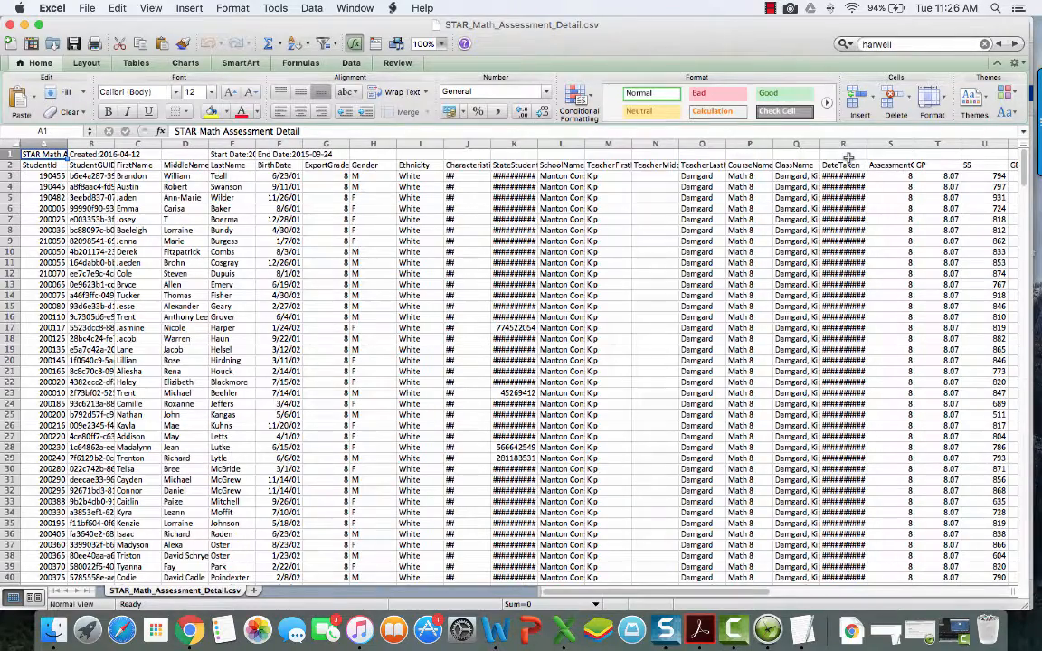
drag(537, 146, 577, 145)
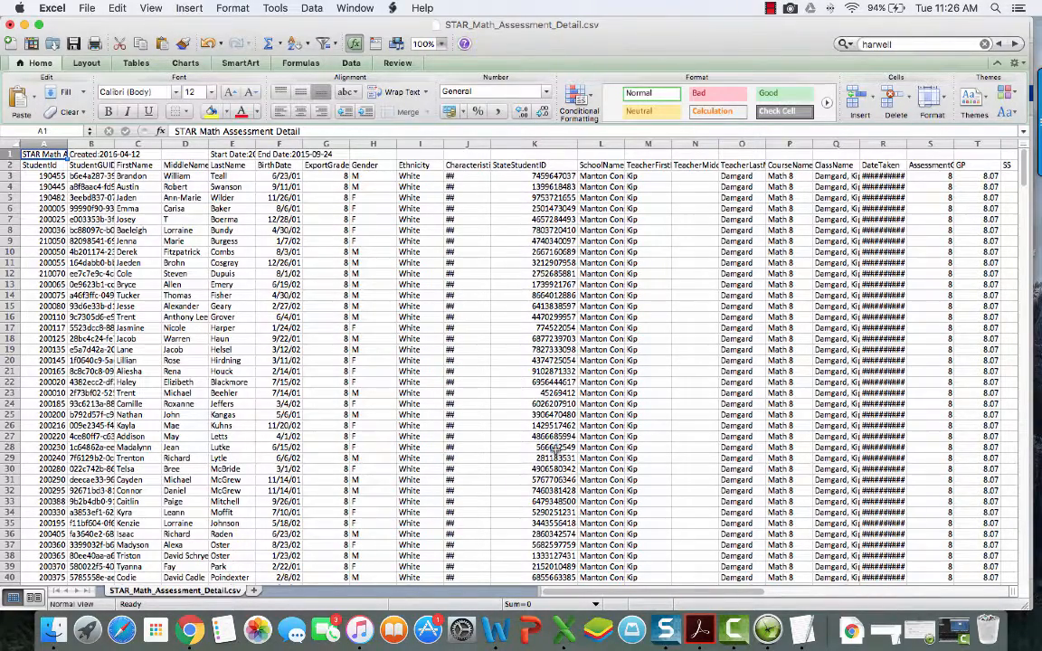
click(554, 144)
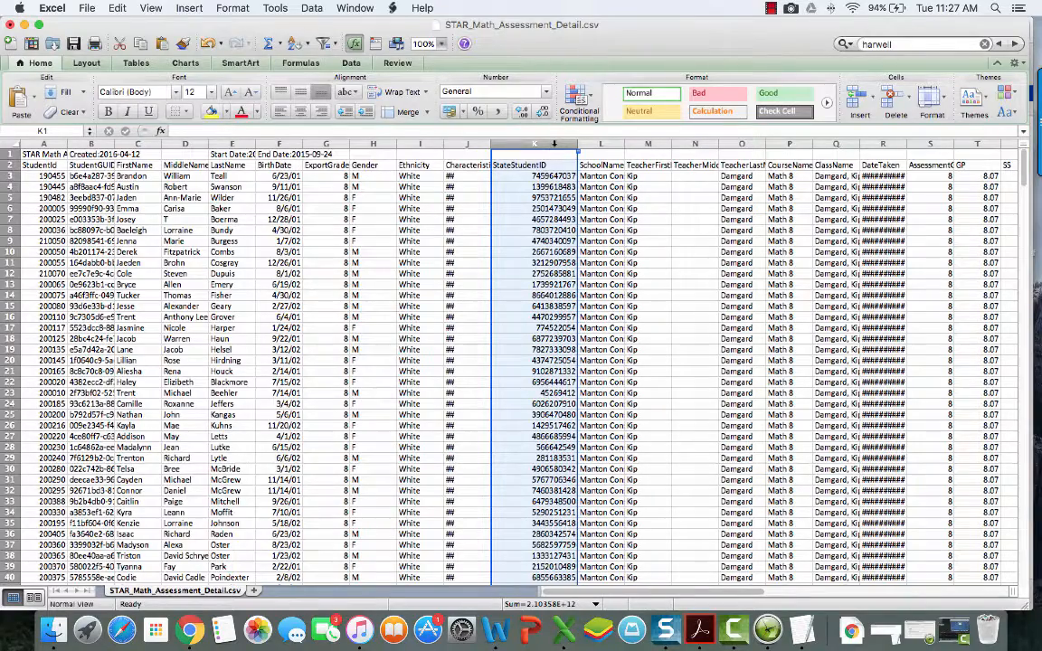
right_click(554, 144)
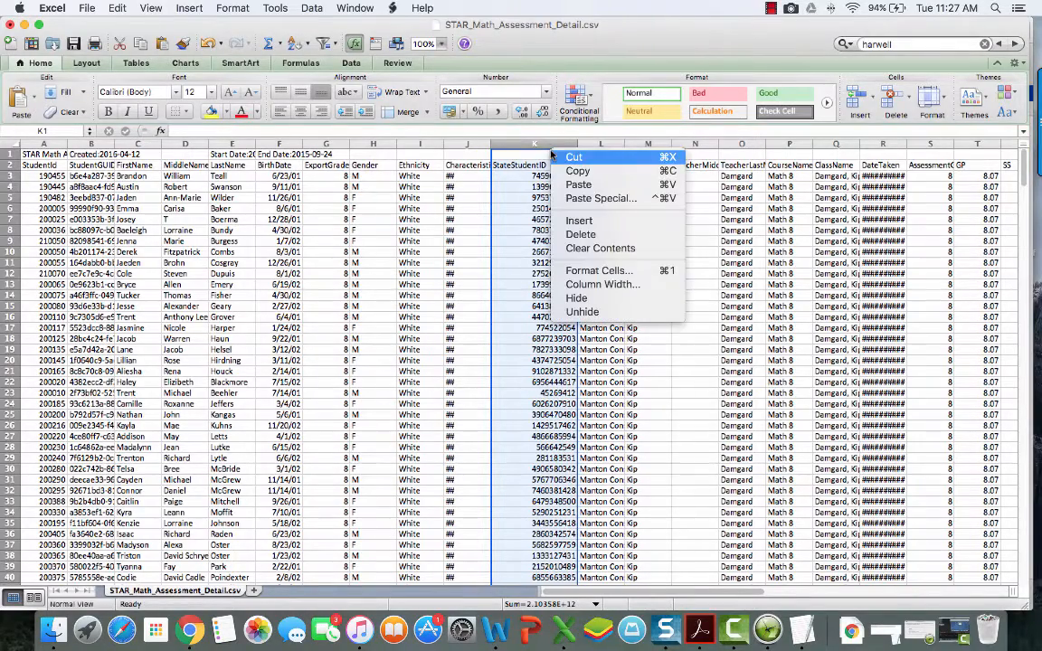
click(617, 271)
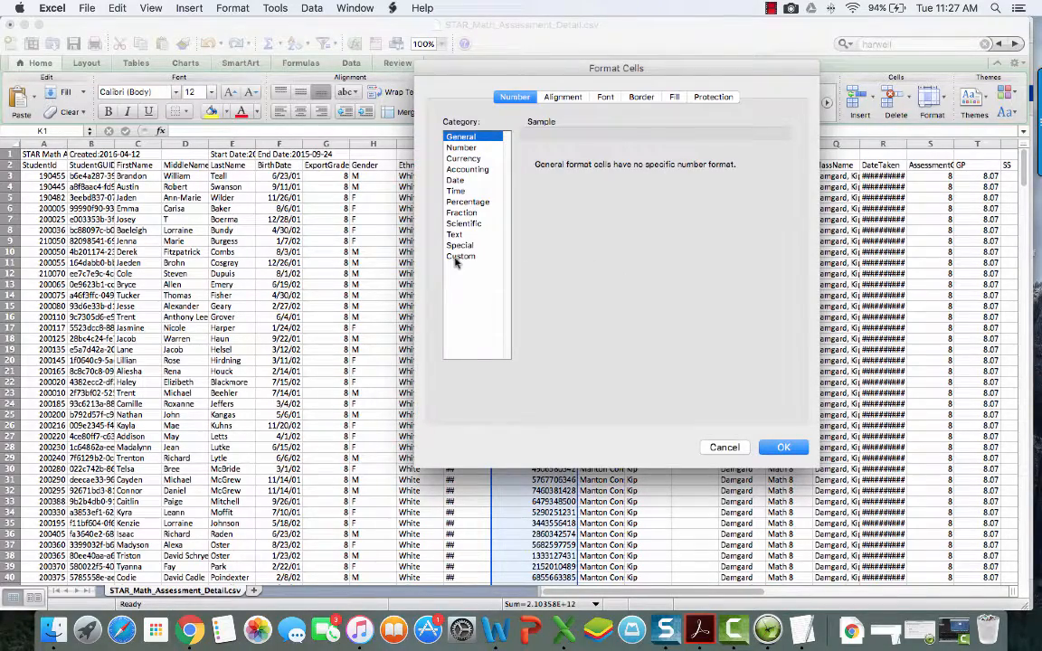
click(461, 257)
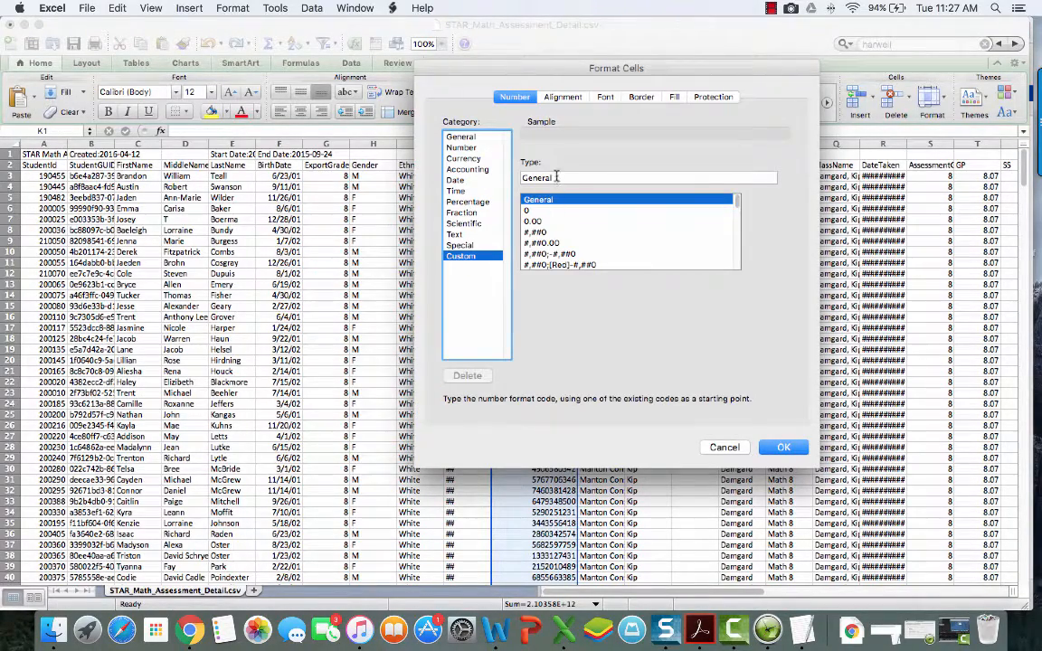
drag(556, 178, 519, 177)
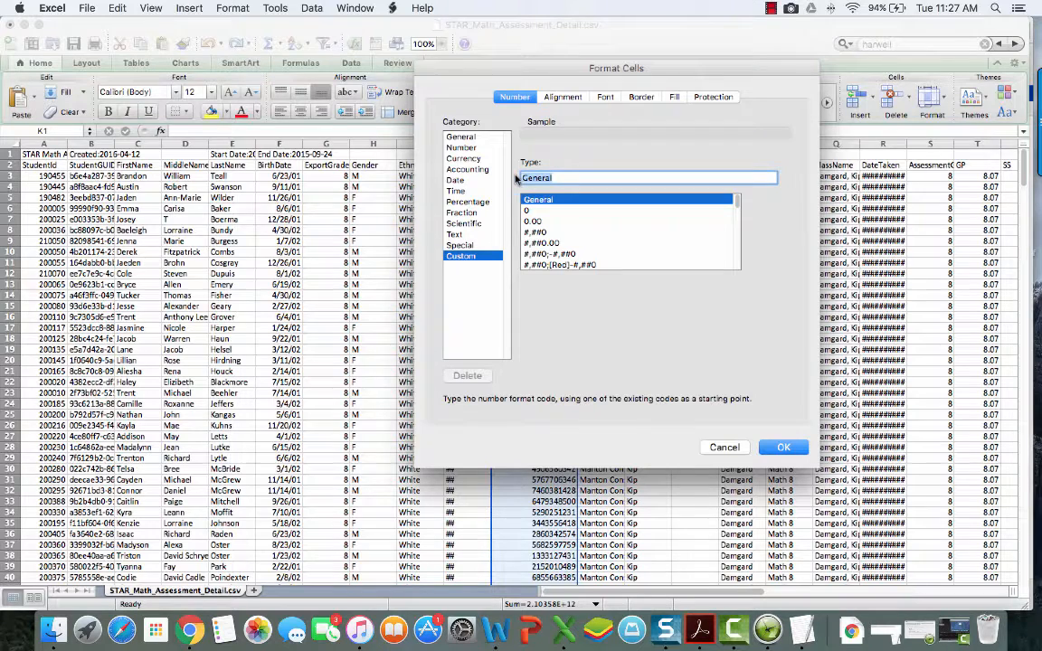
key(BackSpace)
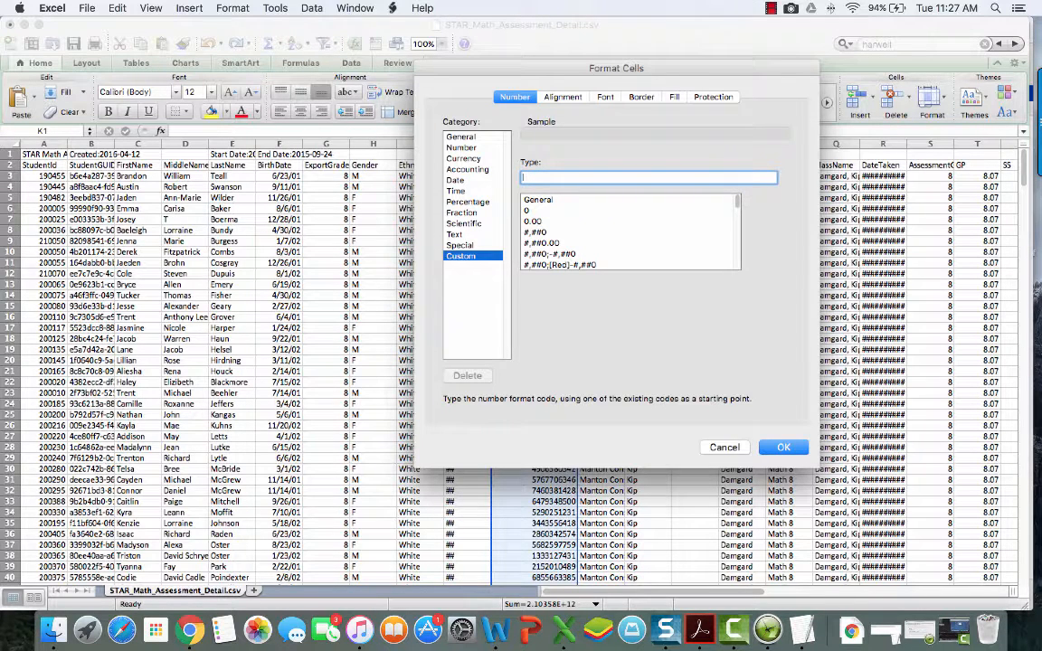
text(0000000000)
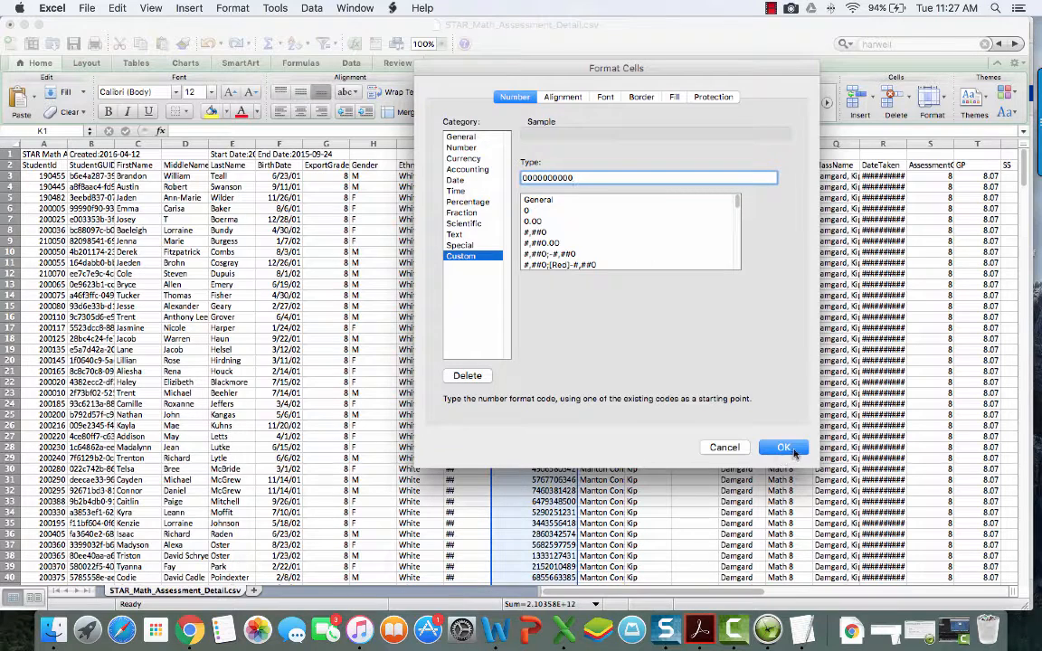
click(783, 447)
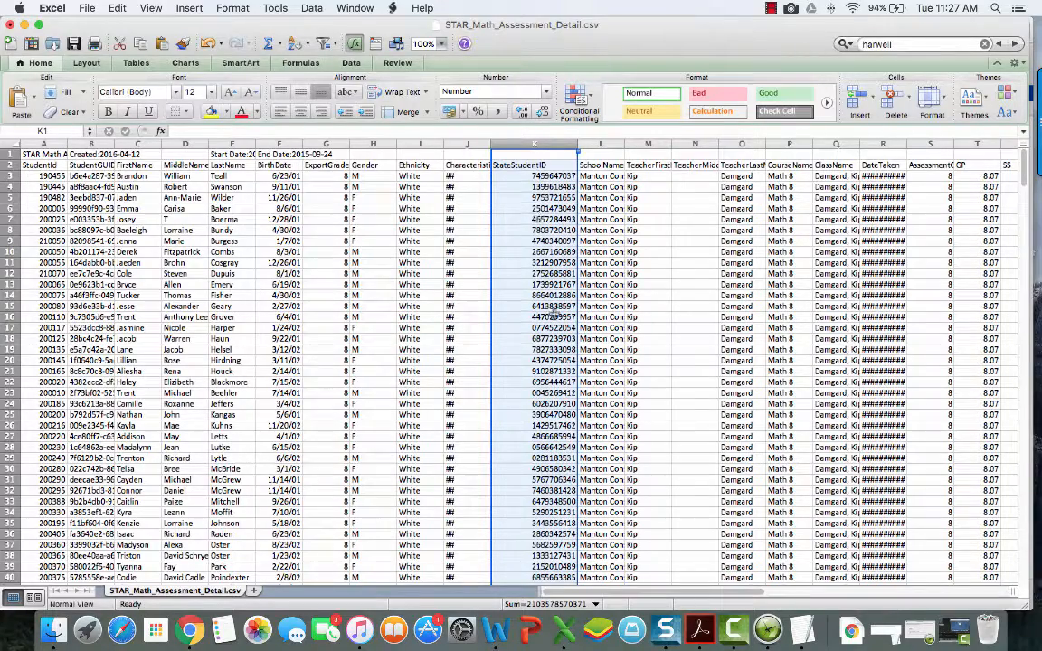
Step: Delete row 1, the Created date line, then select a cell in the student data
scroll(512, 450, down, 6)
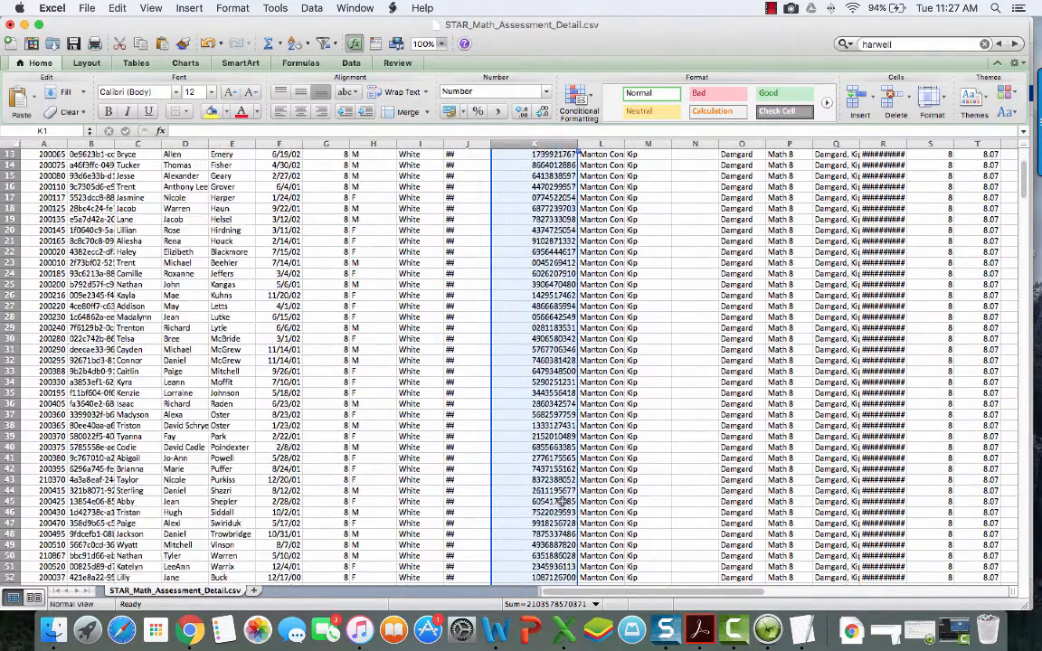
scroll(558, 496, up, 6)
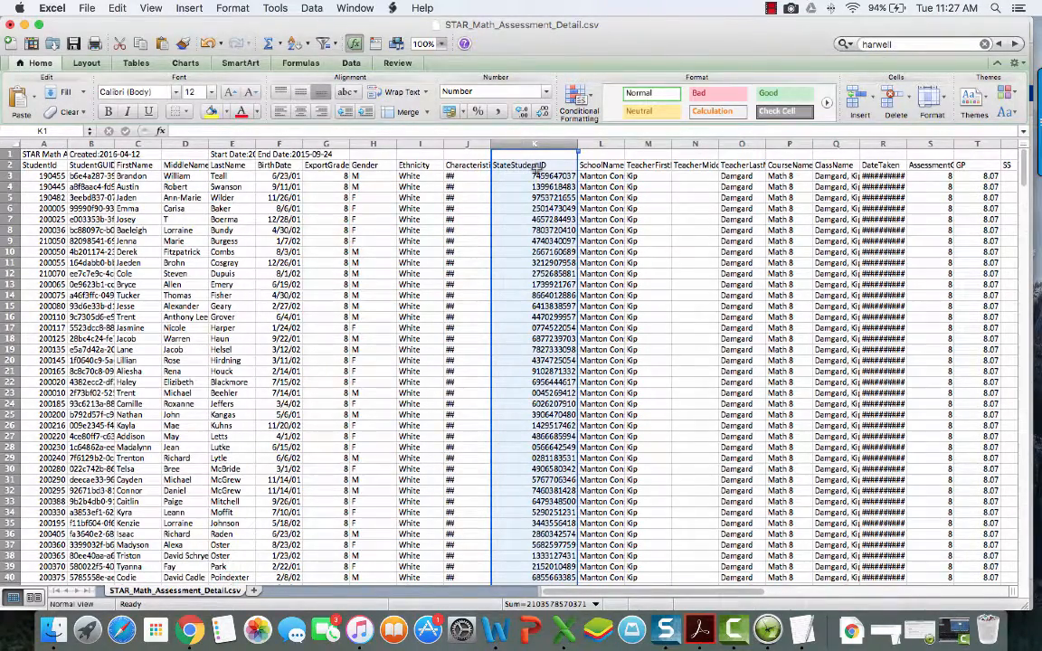
click(467, 208)
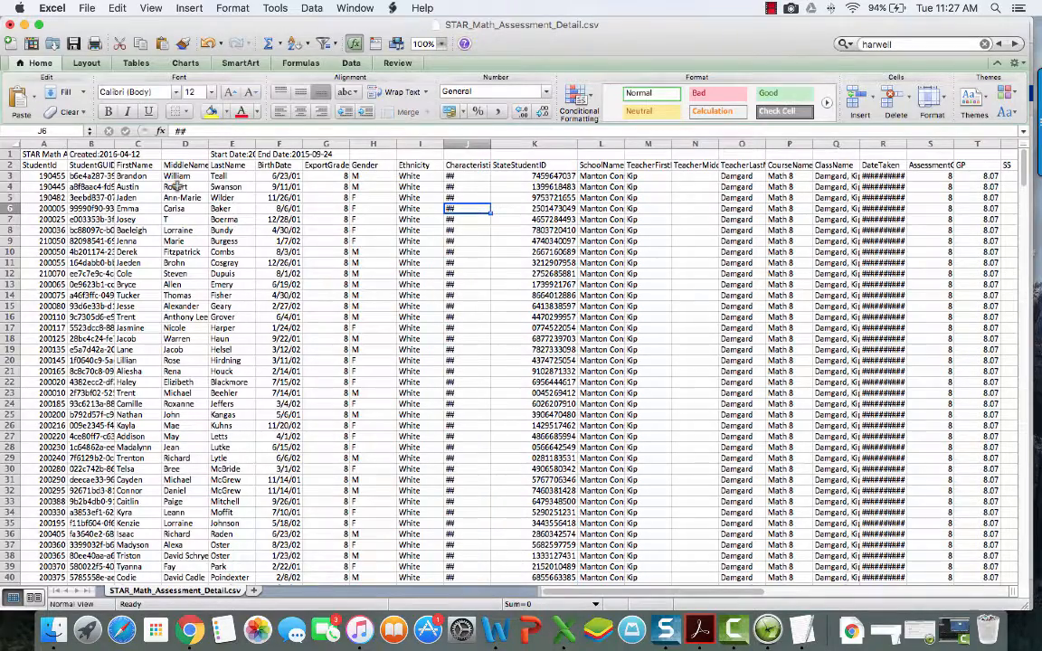
scroll(178, 187, right, 1)
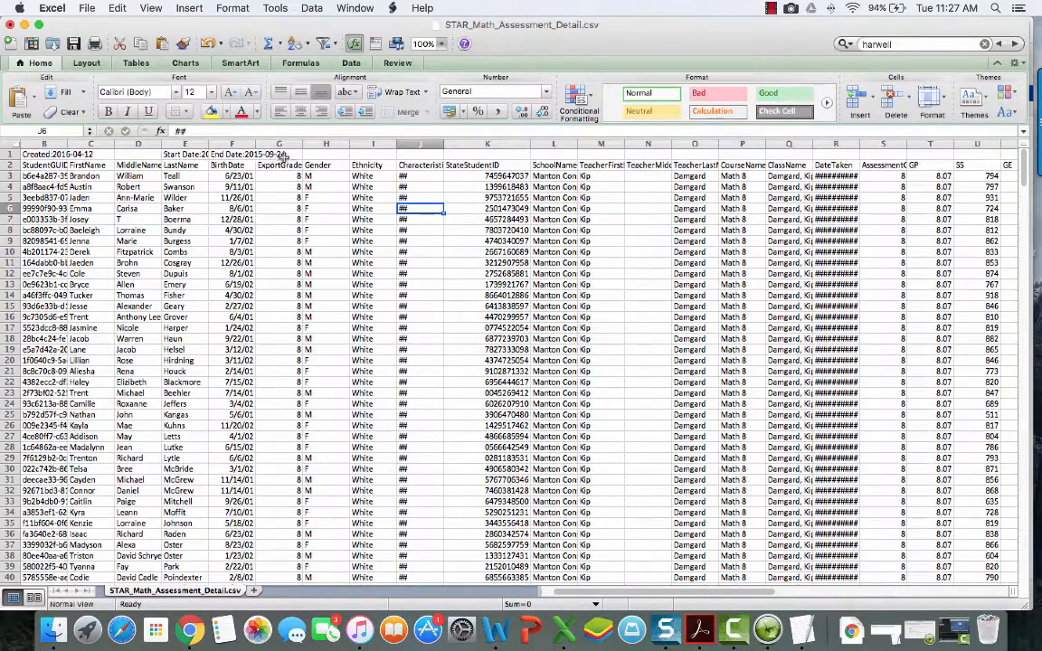
click(12, 154)
right_click(15, 155)
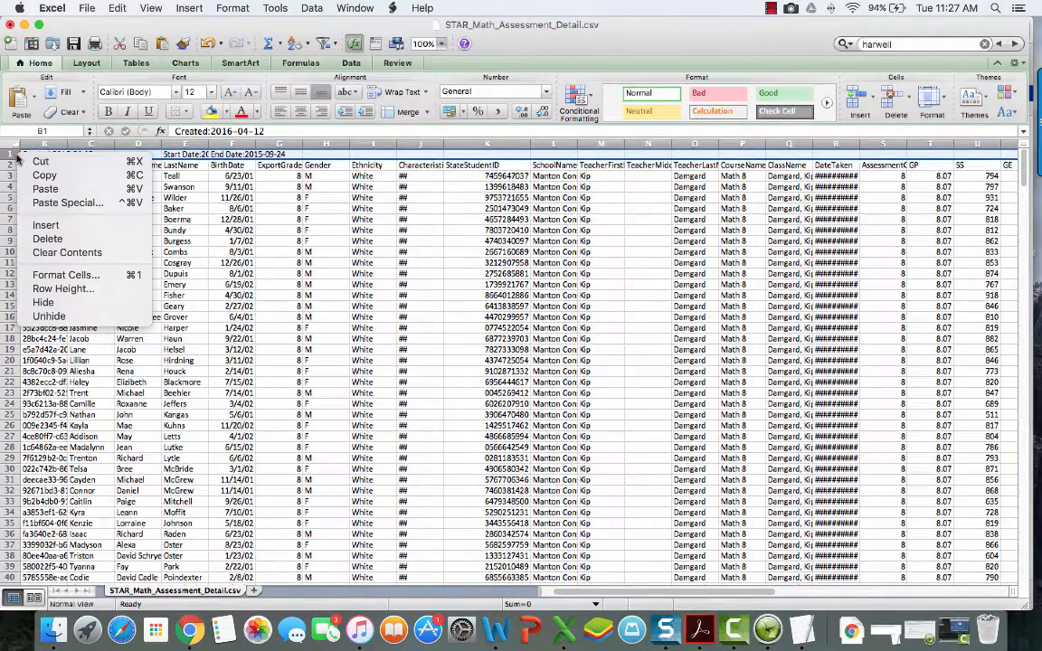
click(47, 238)
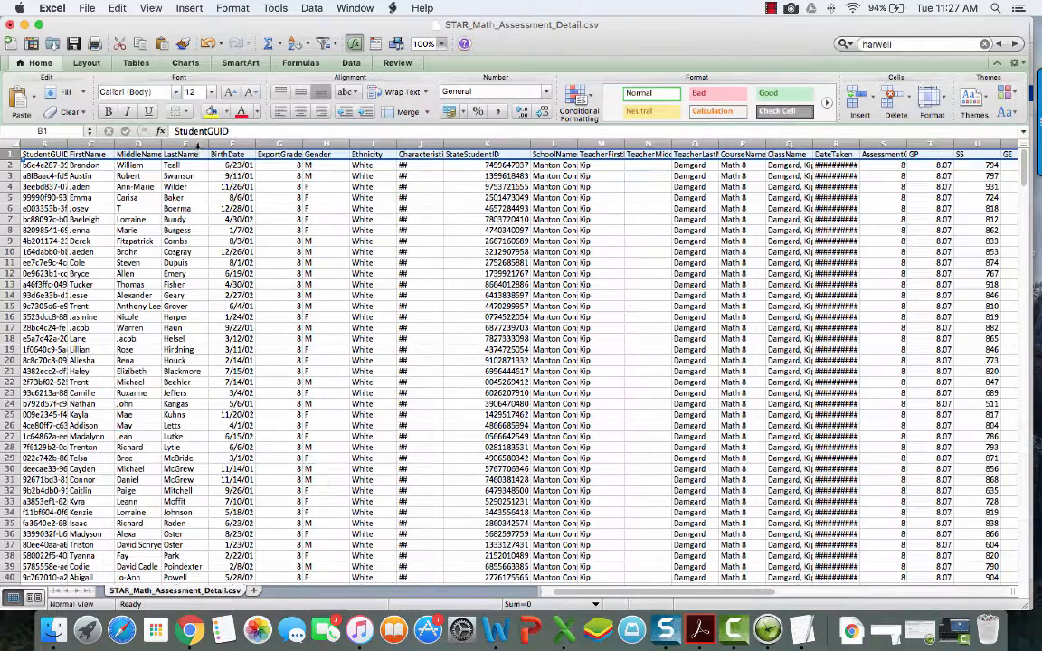
click(483, 175)
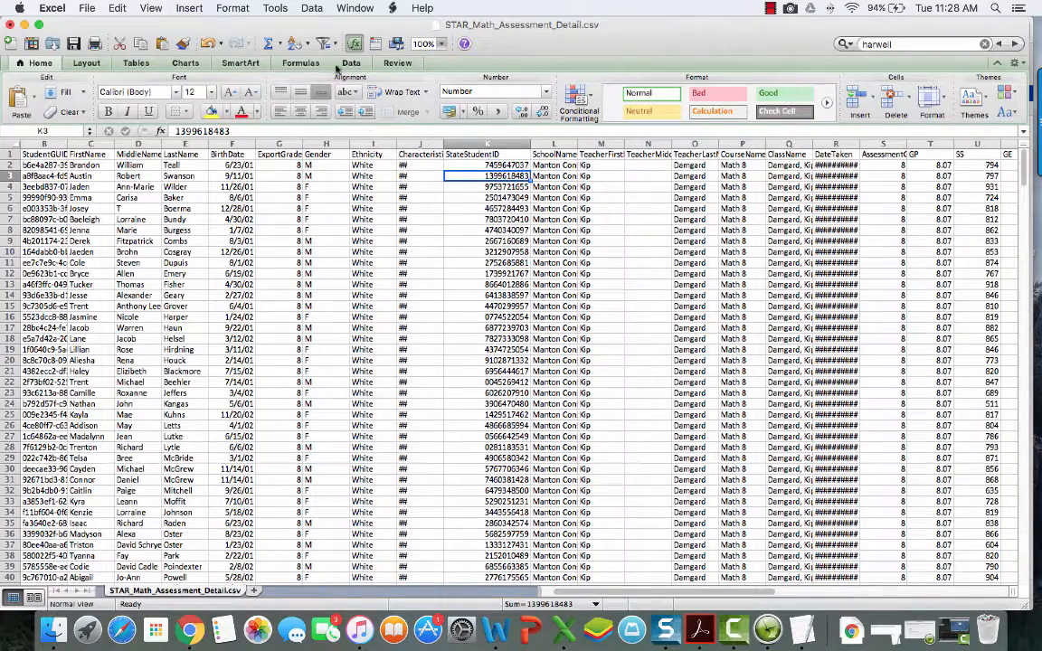
Step: Open Data > Sort and sort by ExportGrade, then by LastName
click(312, 8)
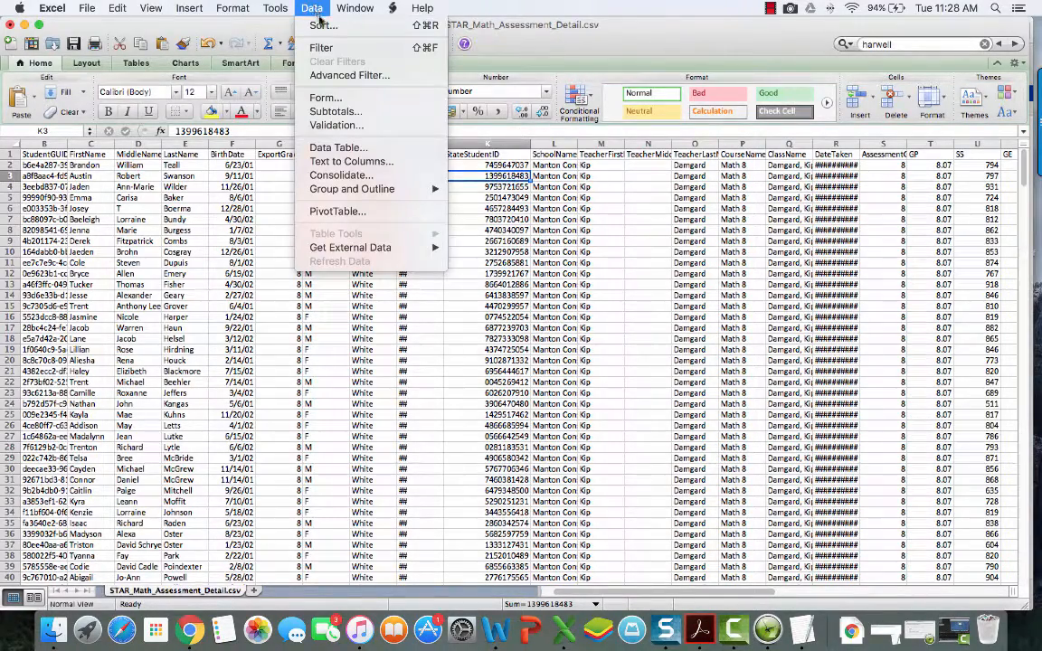
click(323, 26)
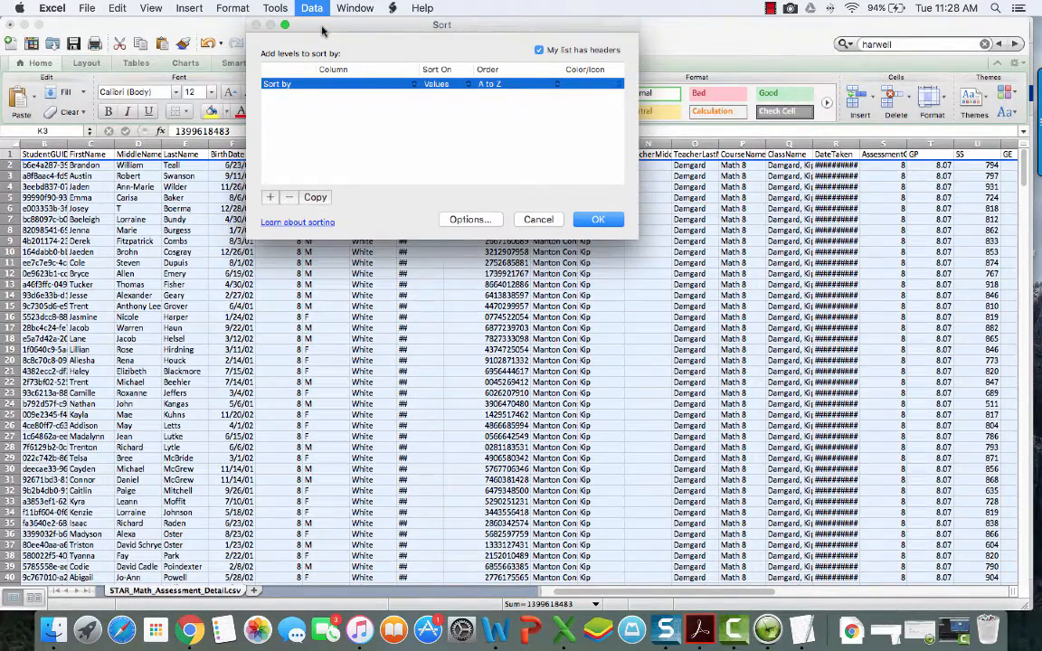
click(350, 84)
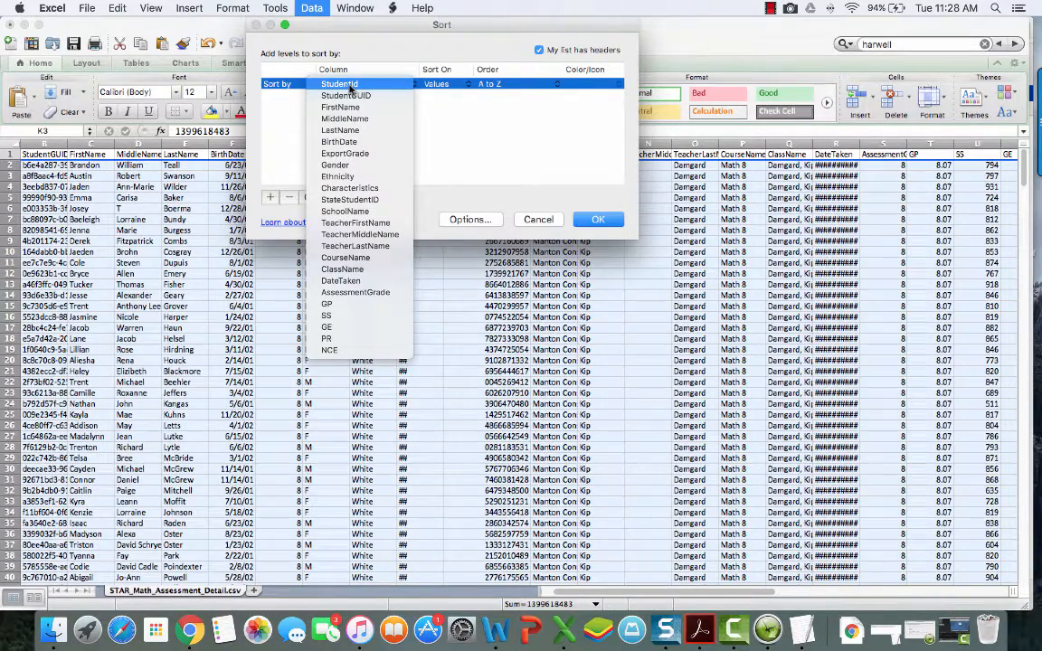
click(364, 155)
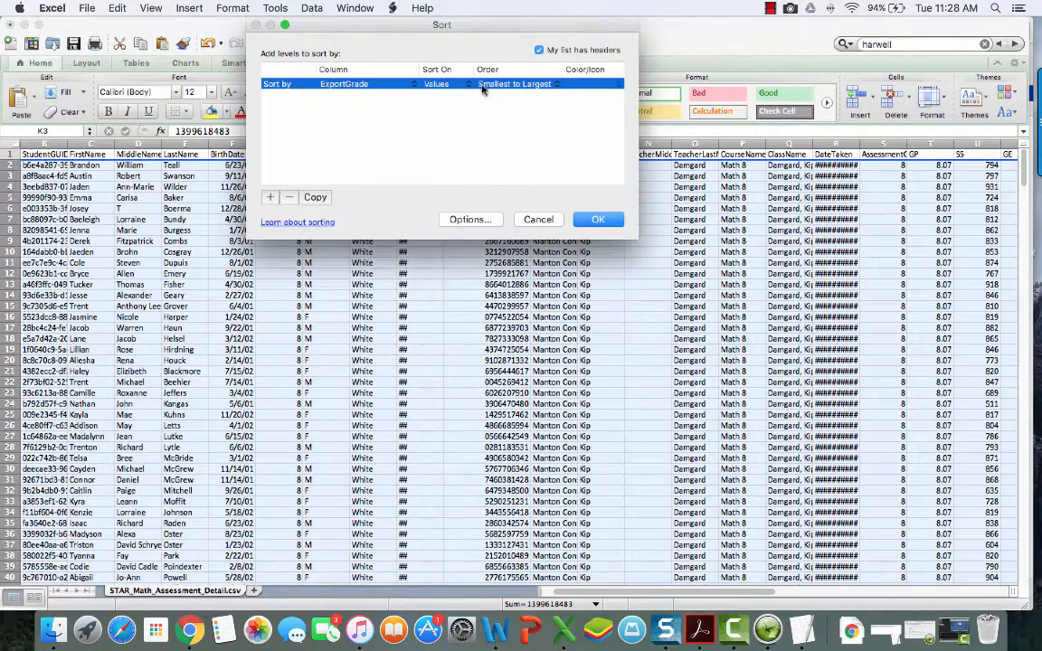
click(270, 199)
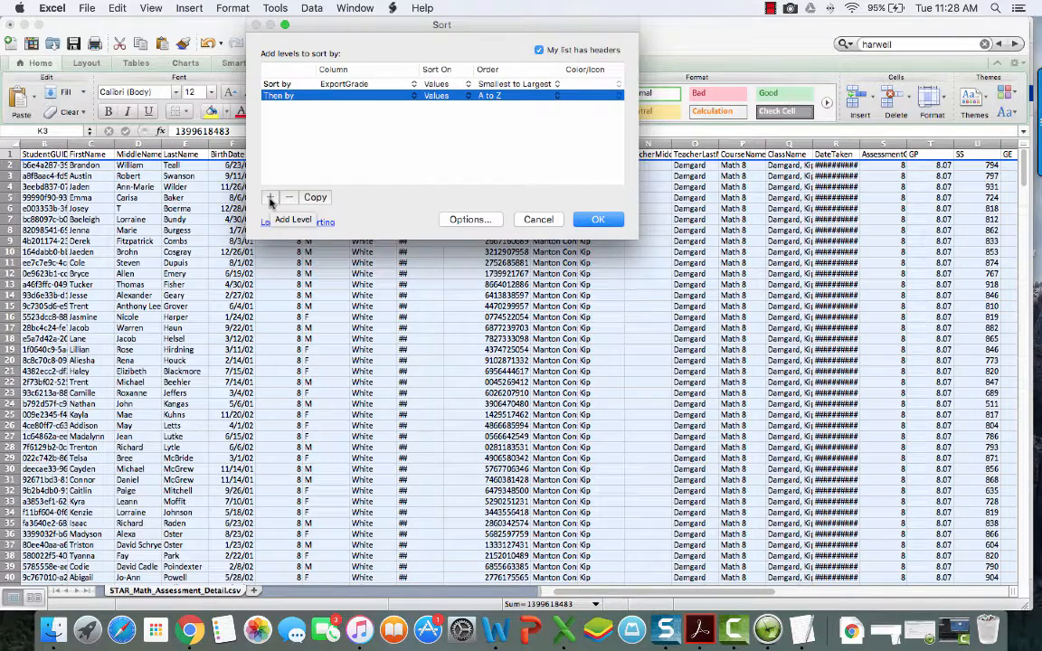
click(350, 101)
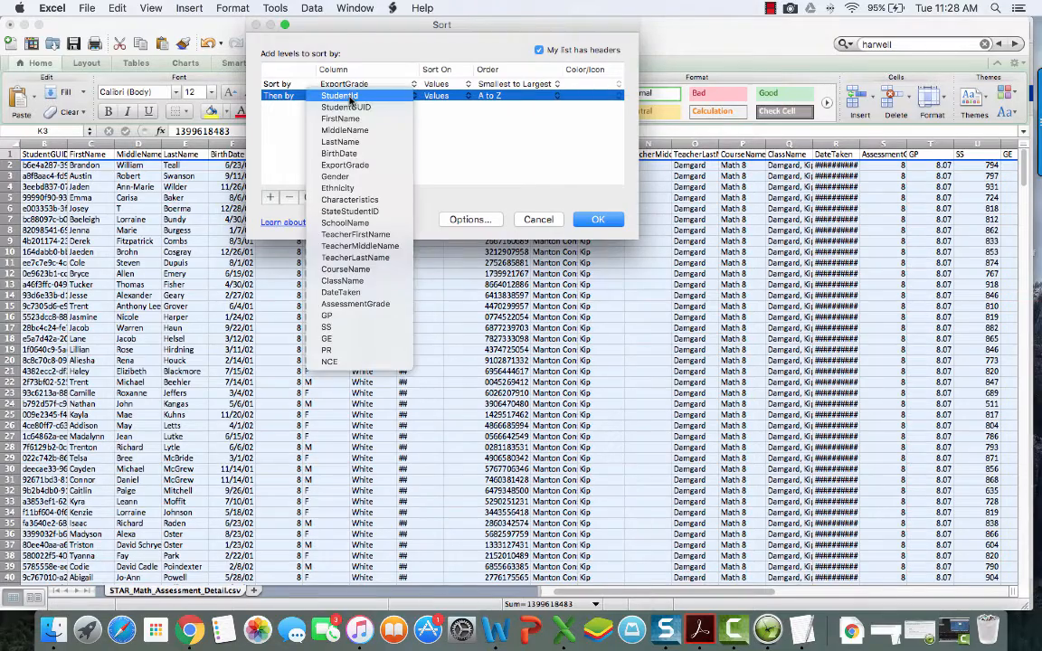
click(341, 143)
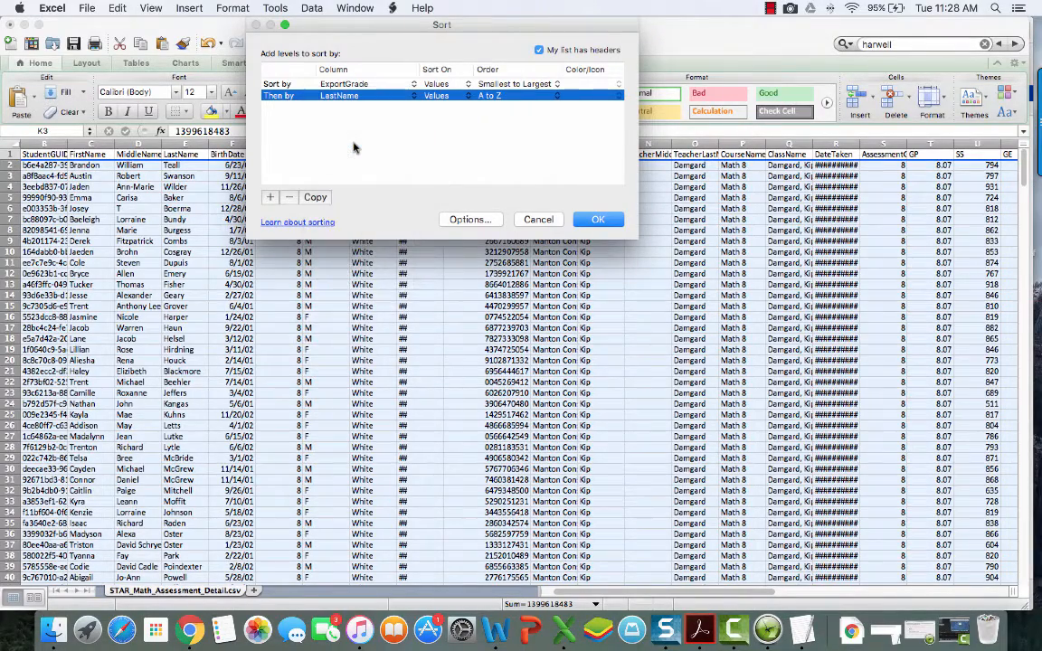
Step: Add sort levels for FirstName and DateTaken, oldest to newest
click(268, 199)
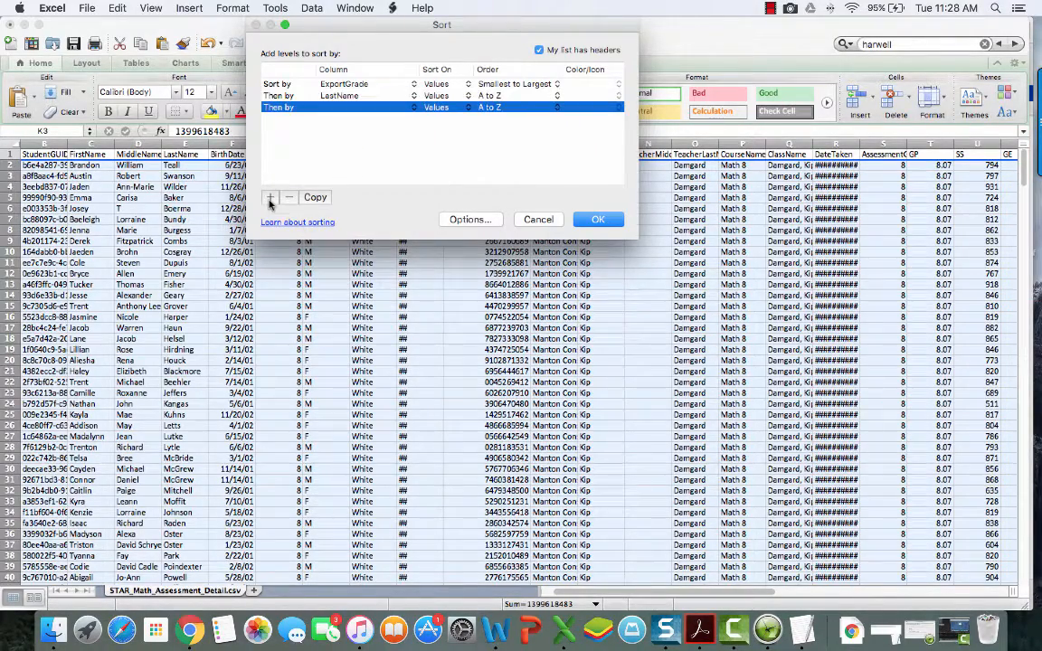
click(357, 108)
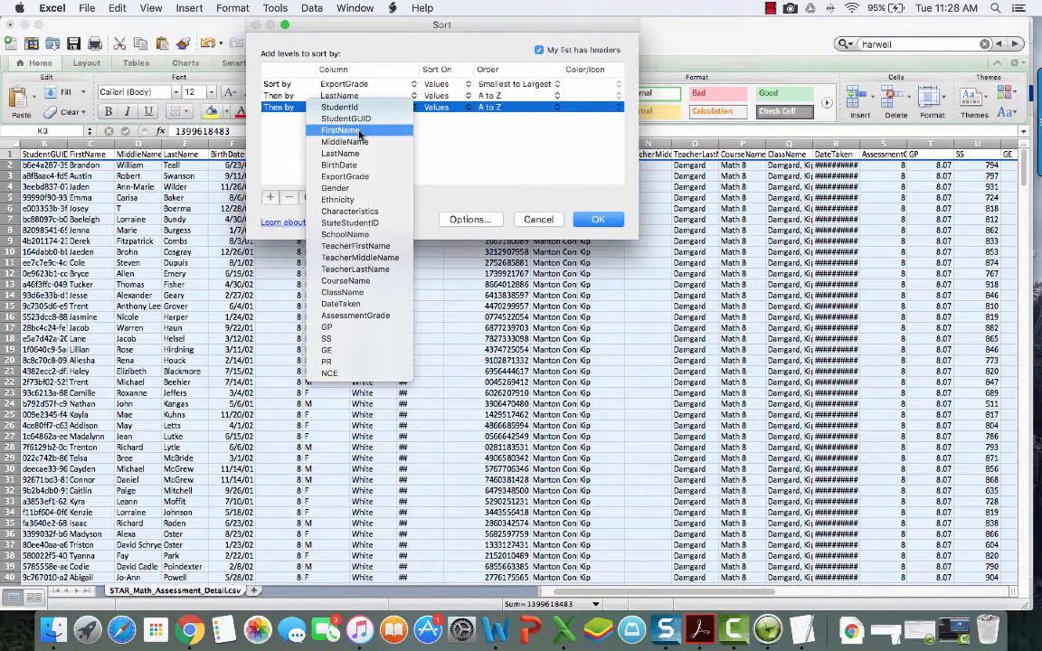
click(359, 131)
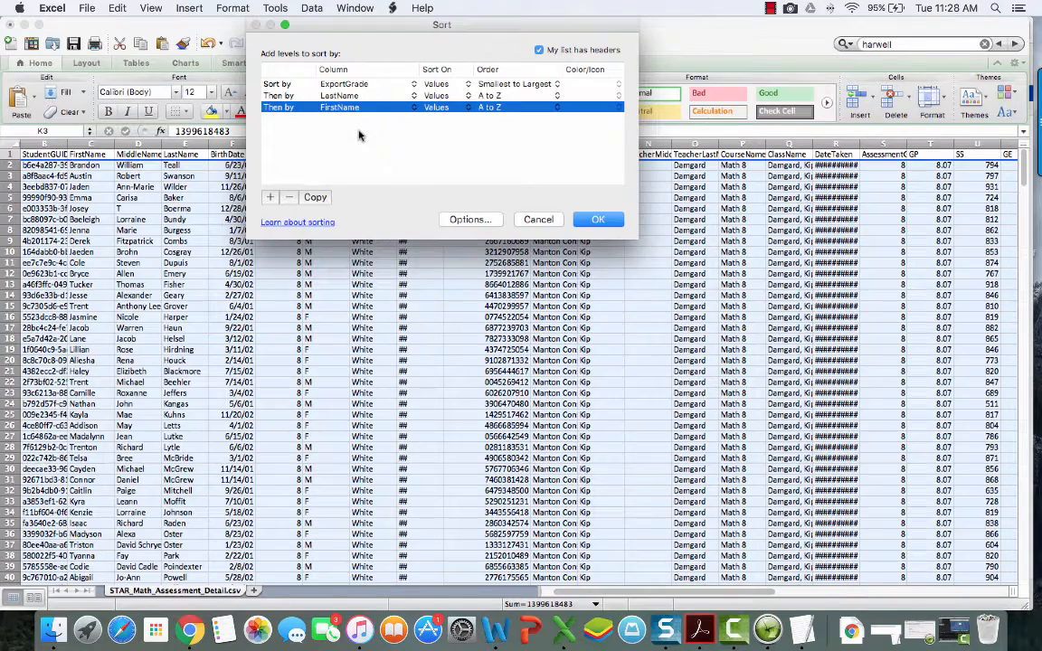
click(270, 198)
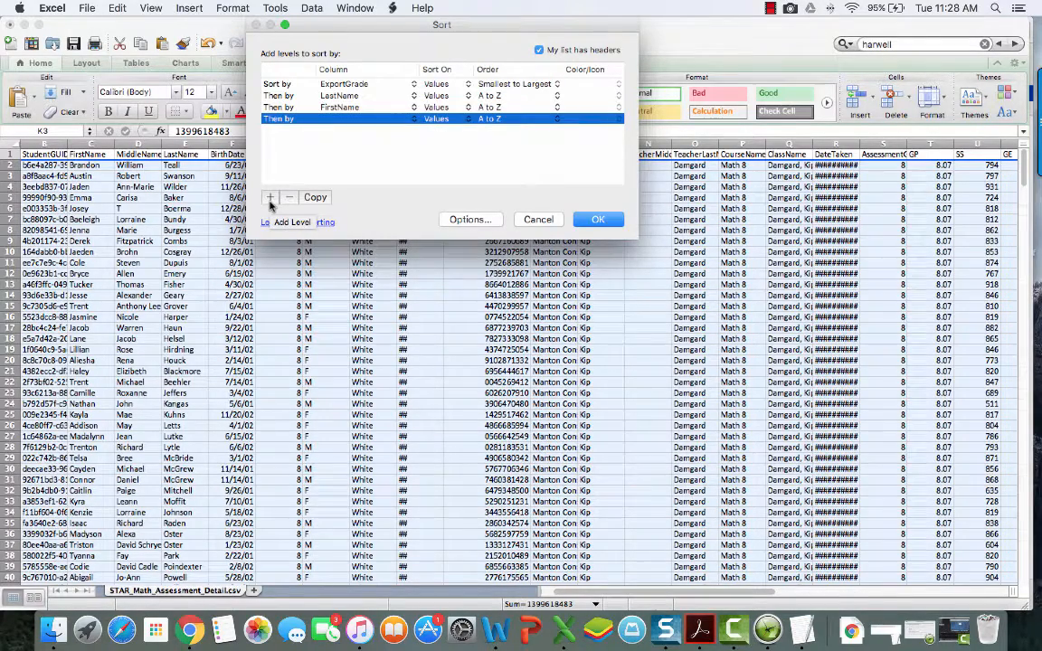
click(359, 122)
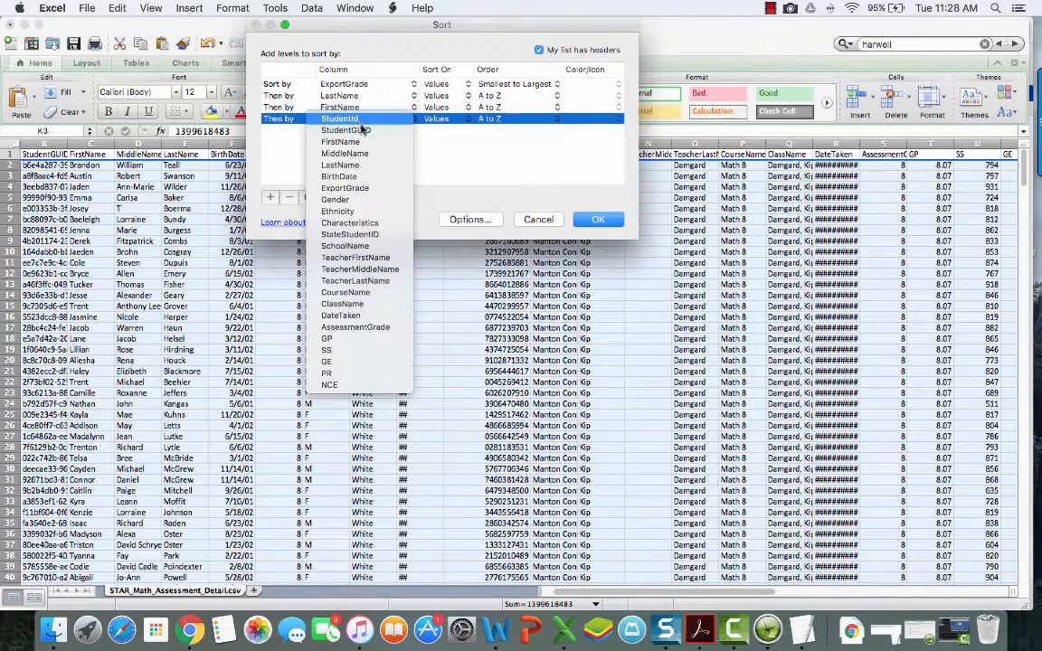
click(349, 315)
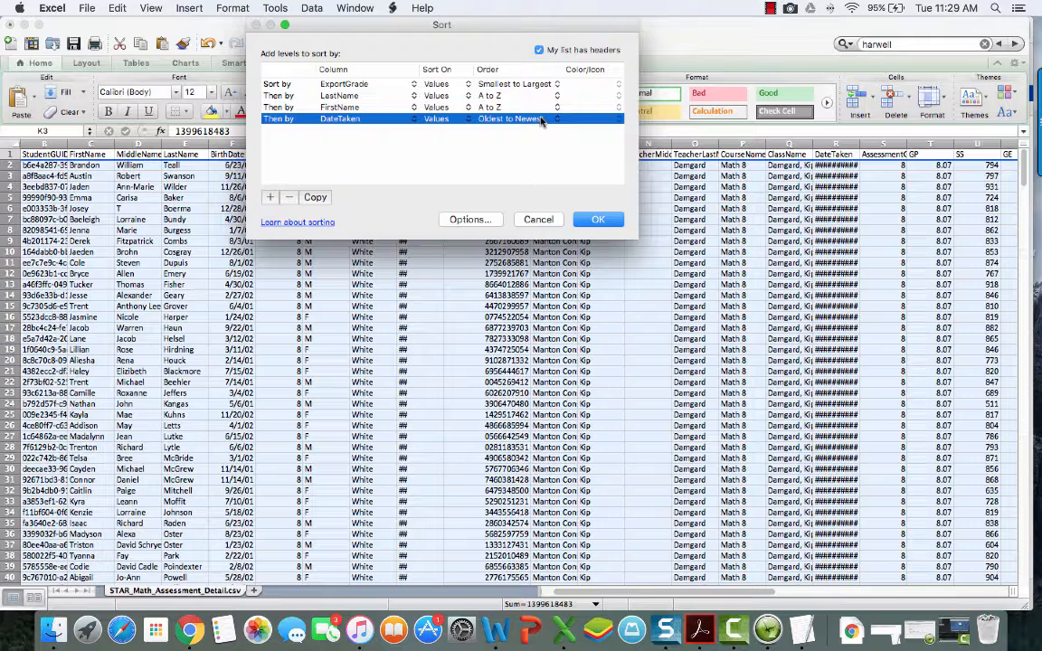
Step: Apply the four-level grade, last name, first name, test date sort and review the rows
click(598, 221)
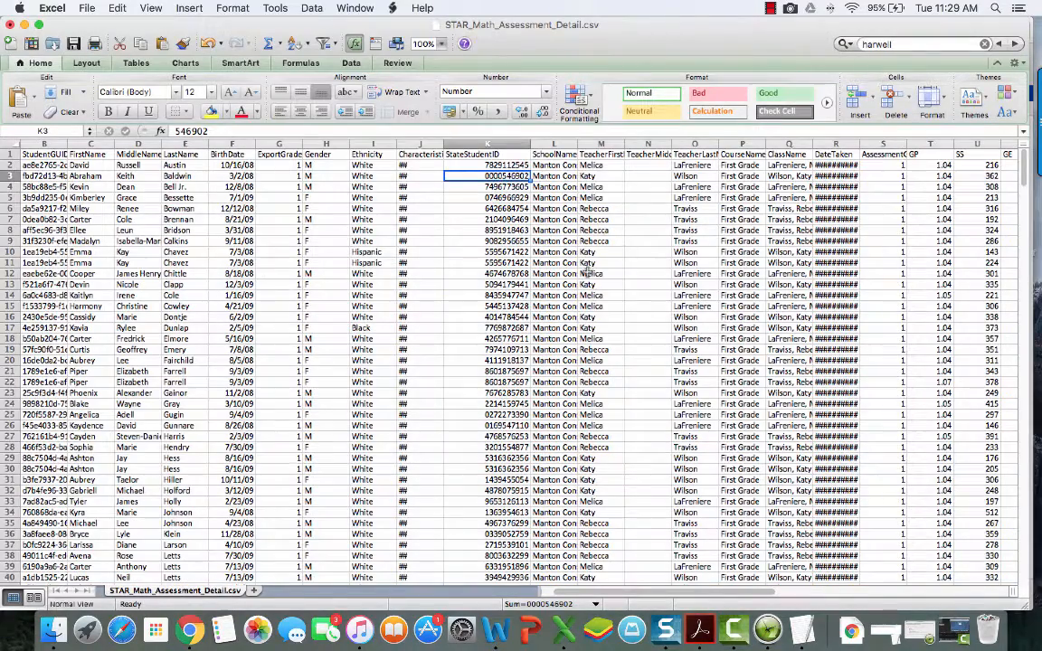
click(508, 260)
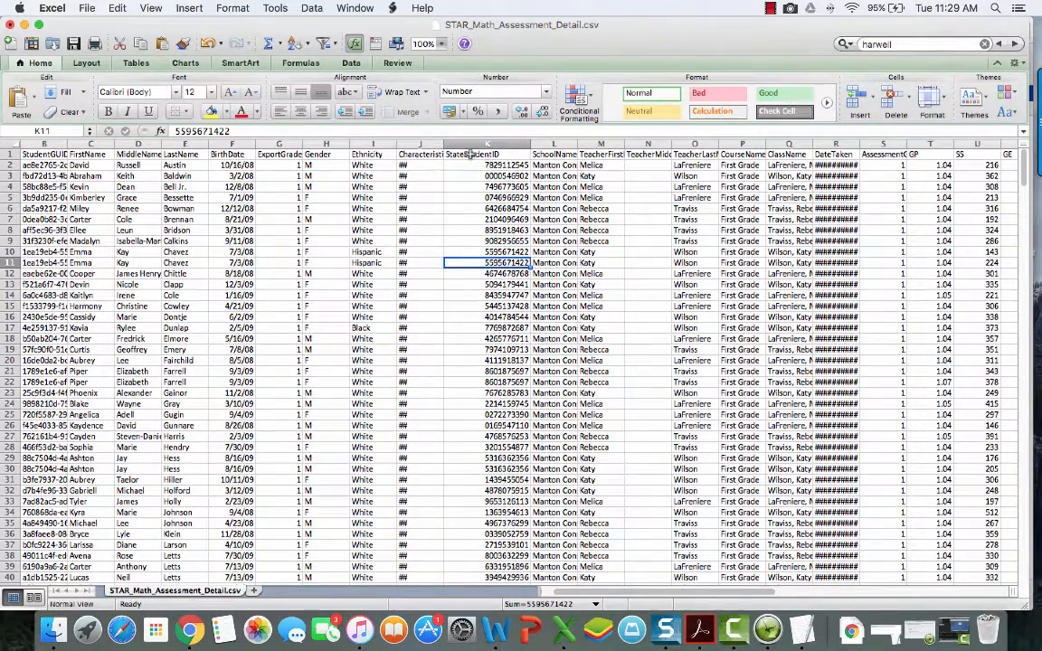
scroll(588, 186, right, 10)
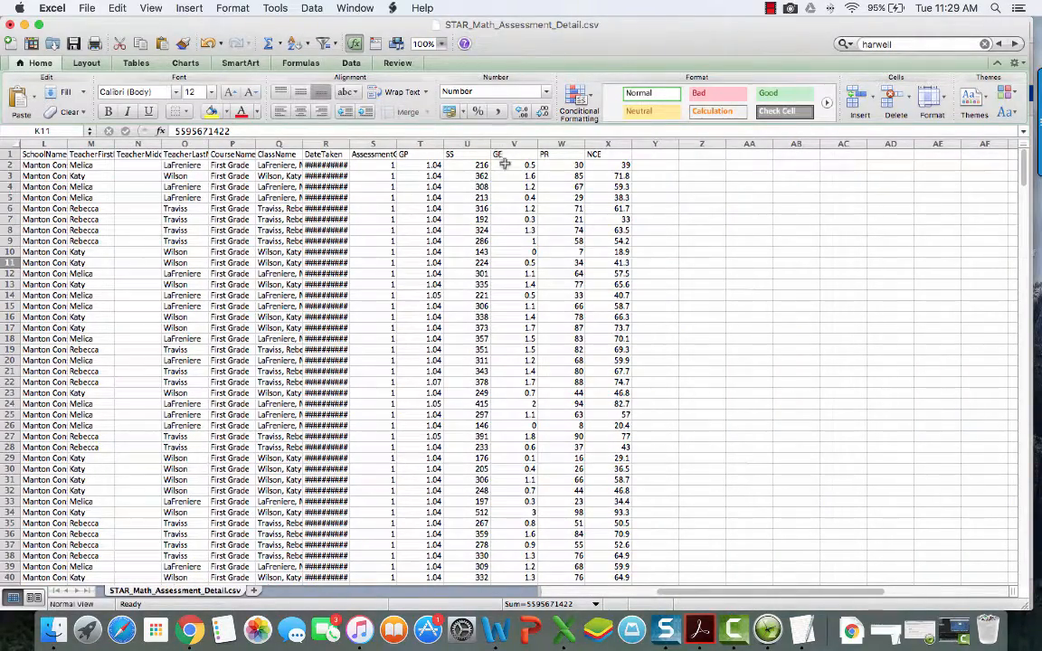
scroll(362, 197, left, 10)
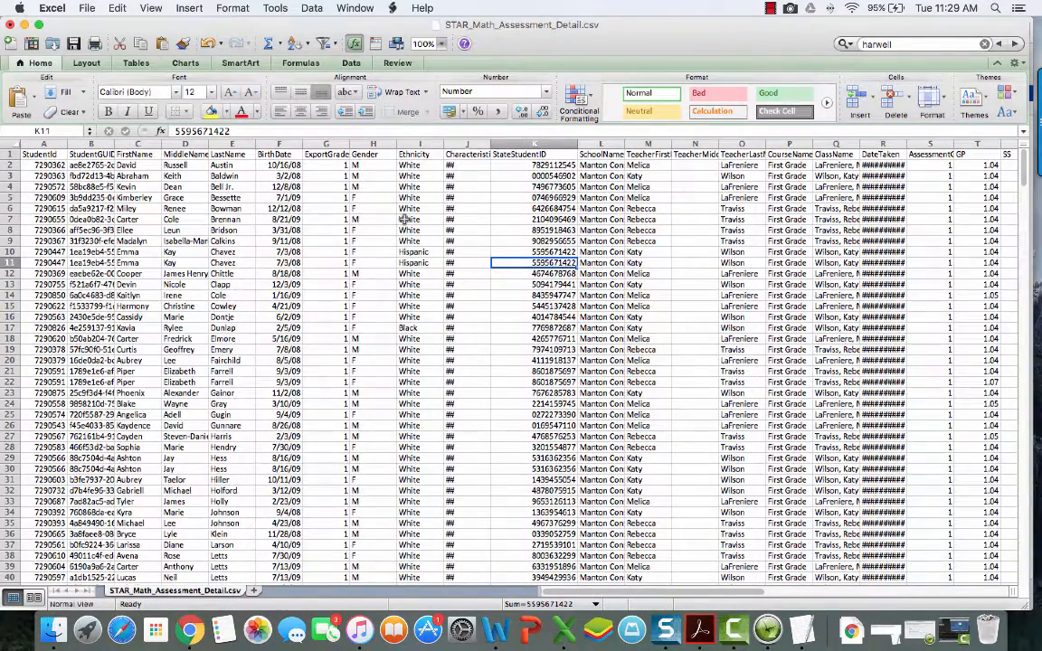
click(87, 11)
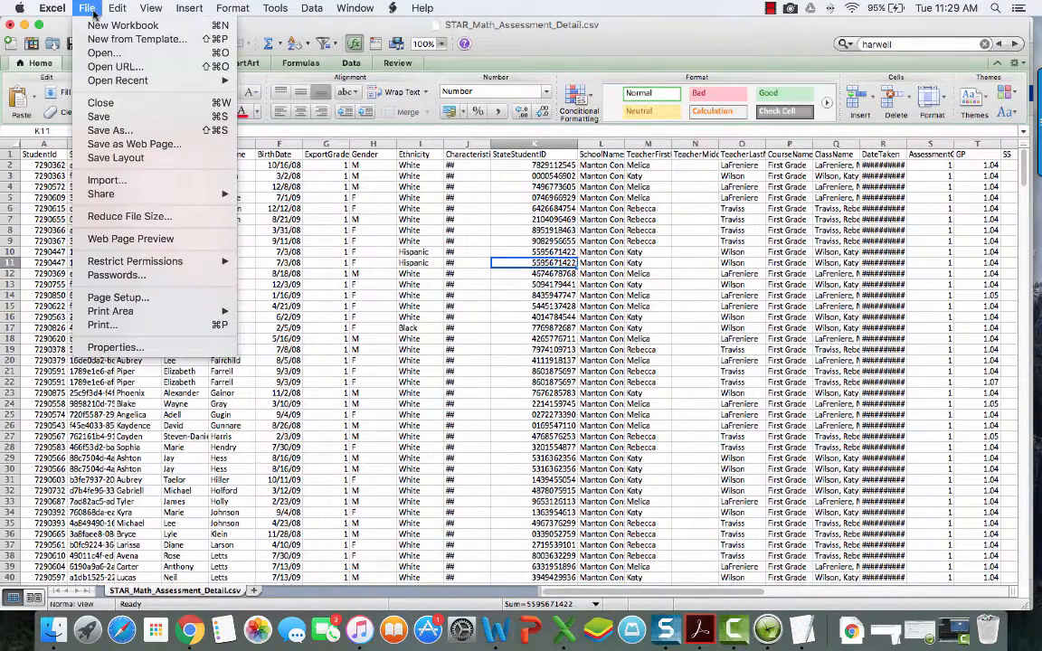
Step: Save a CSV copy named 'Test STAR_Math_Assessment_Detail.csv', then close the workbook without saving again
click(131, 132)
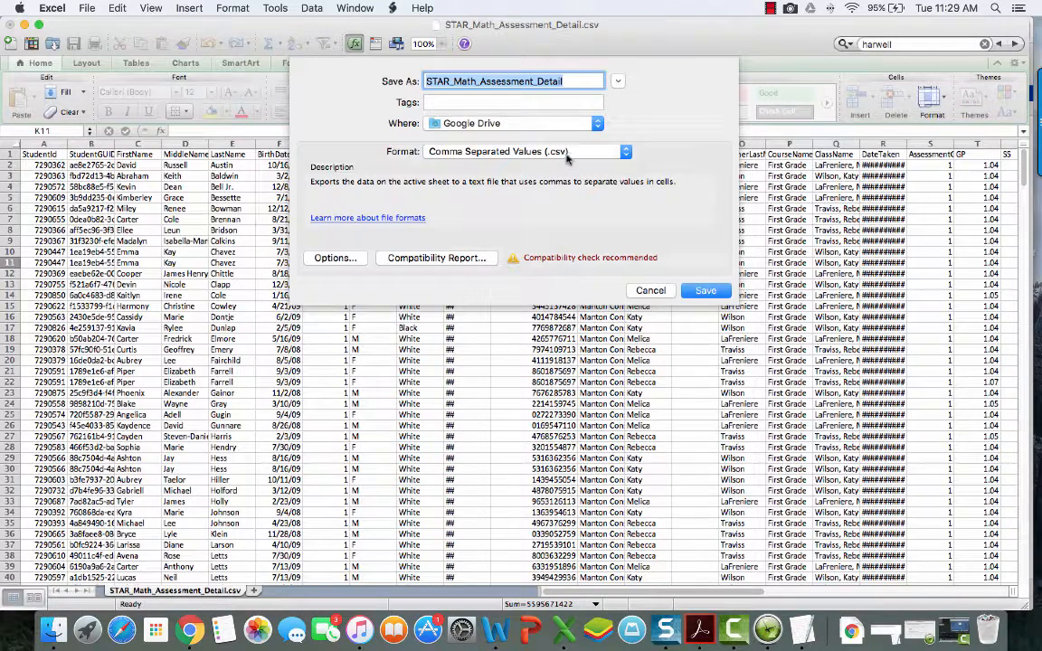
click(428, 80)
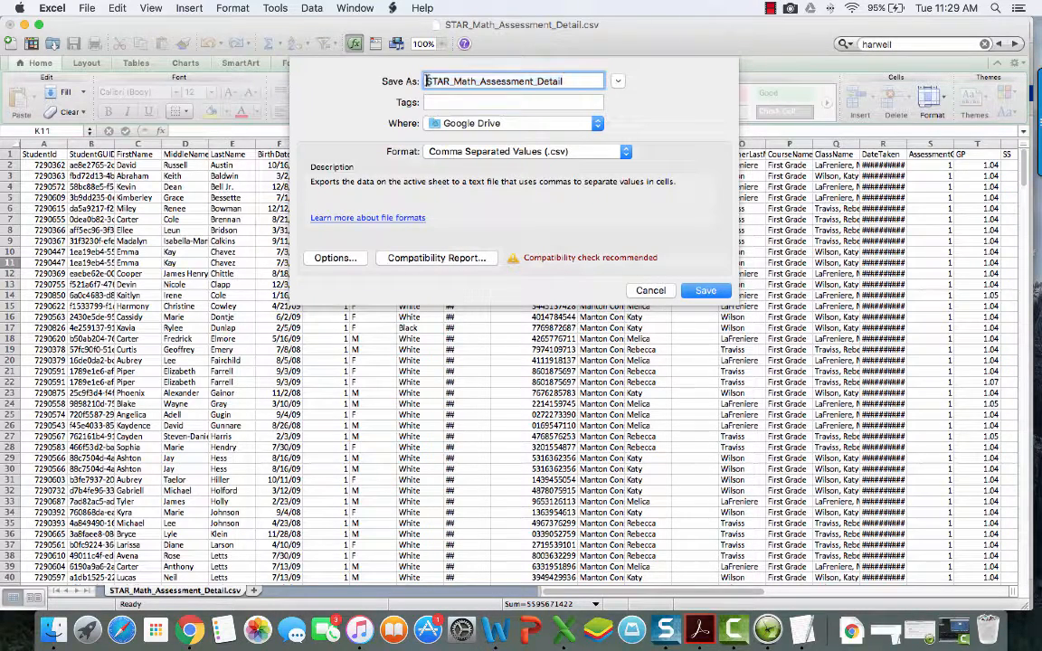
text(Test)
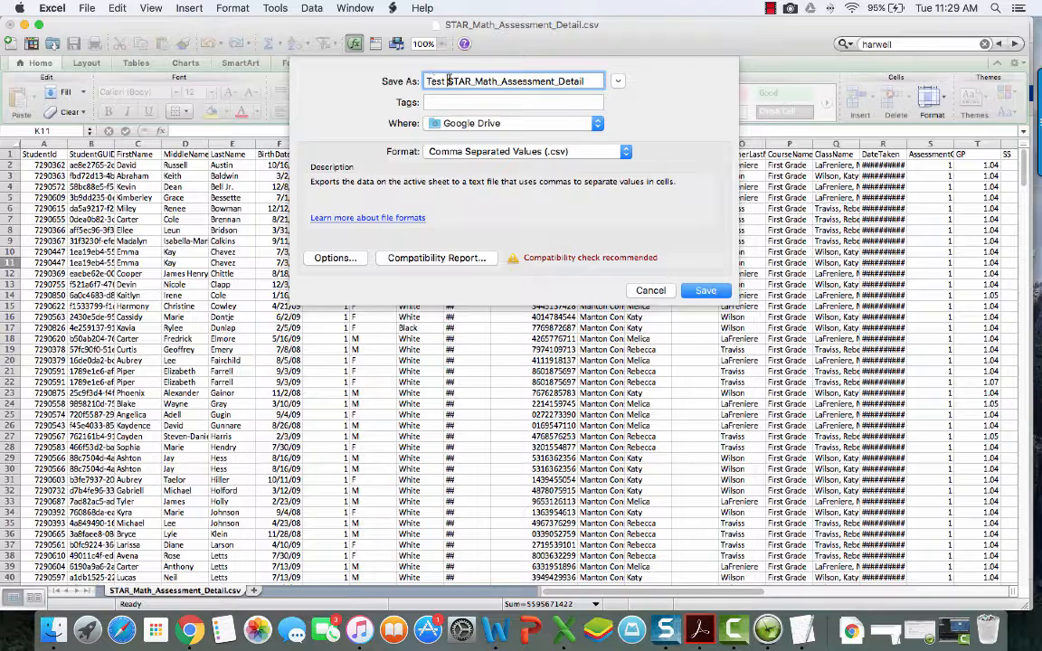
click(704, 292)
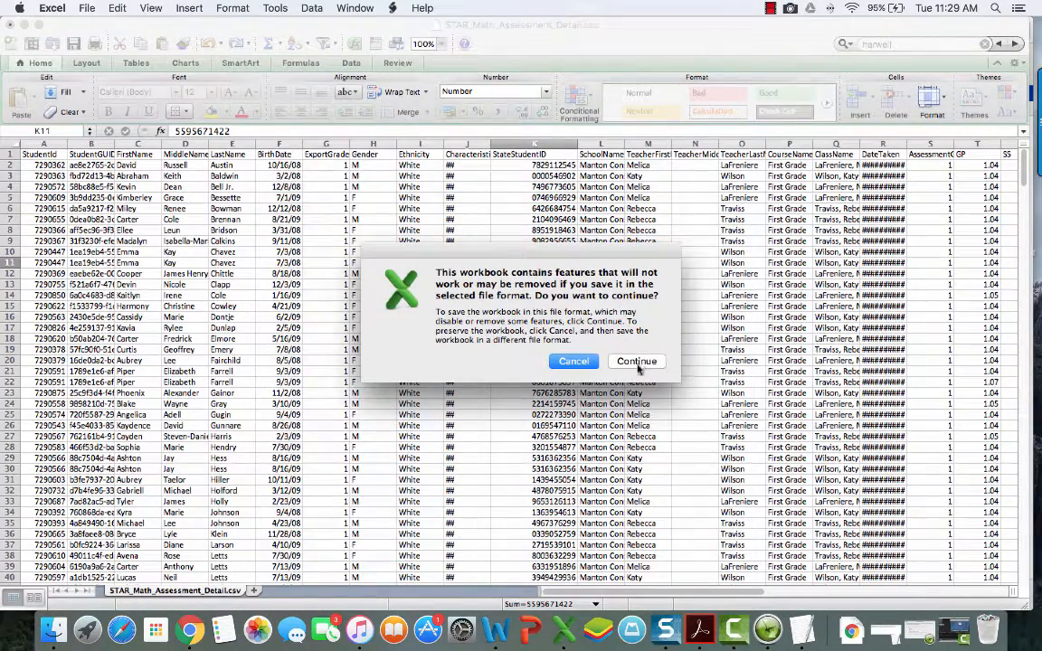
click(636, 362)
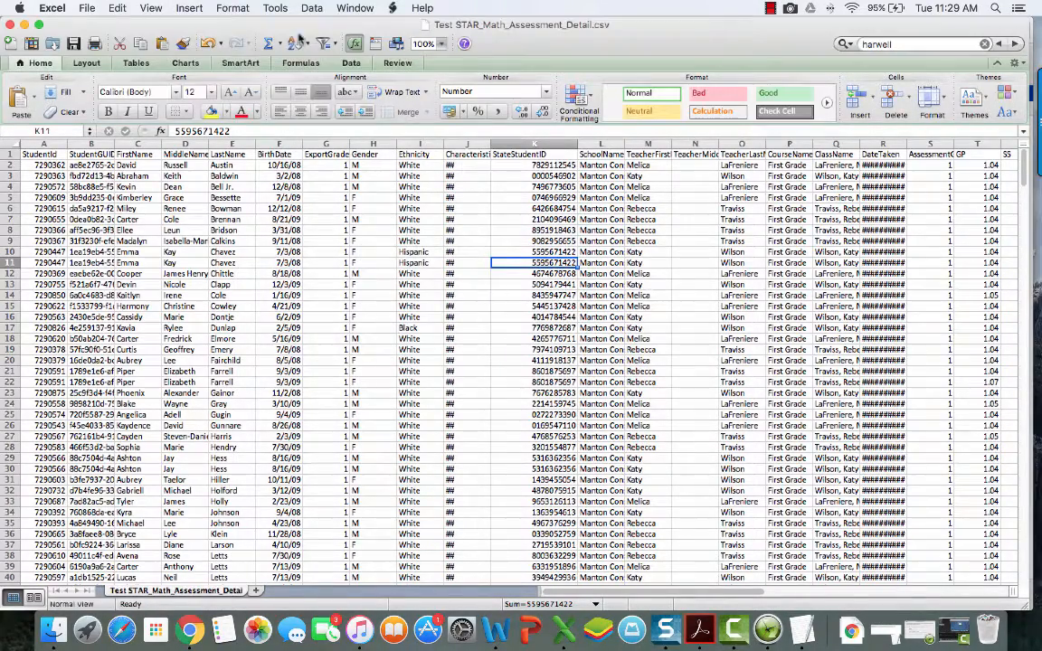
click(10, 27)
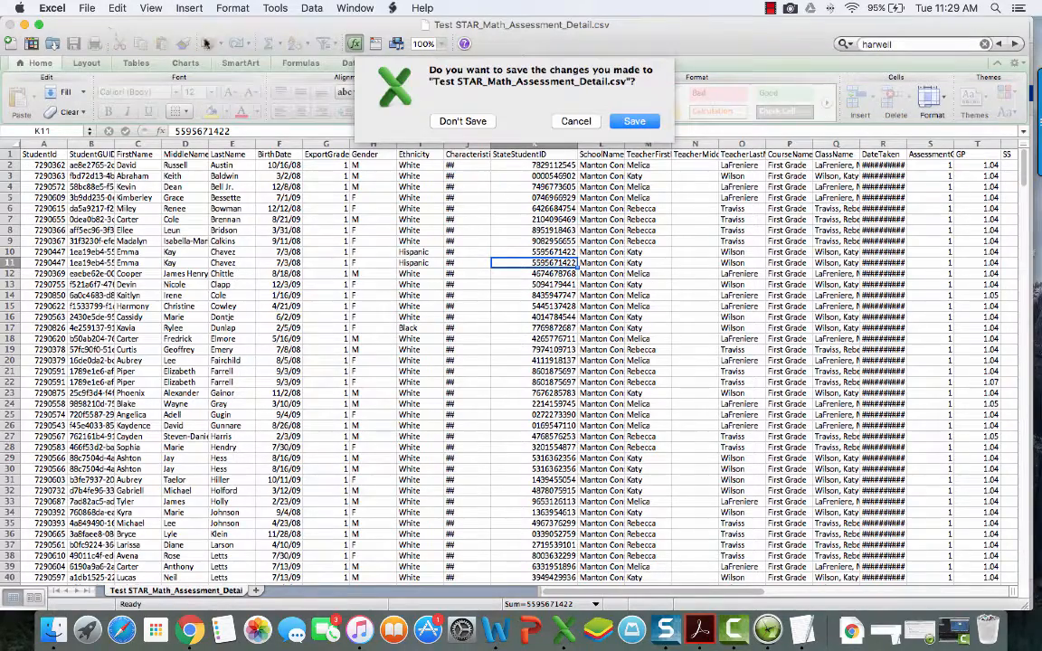
click(469, 126)
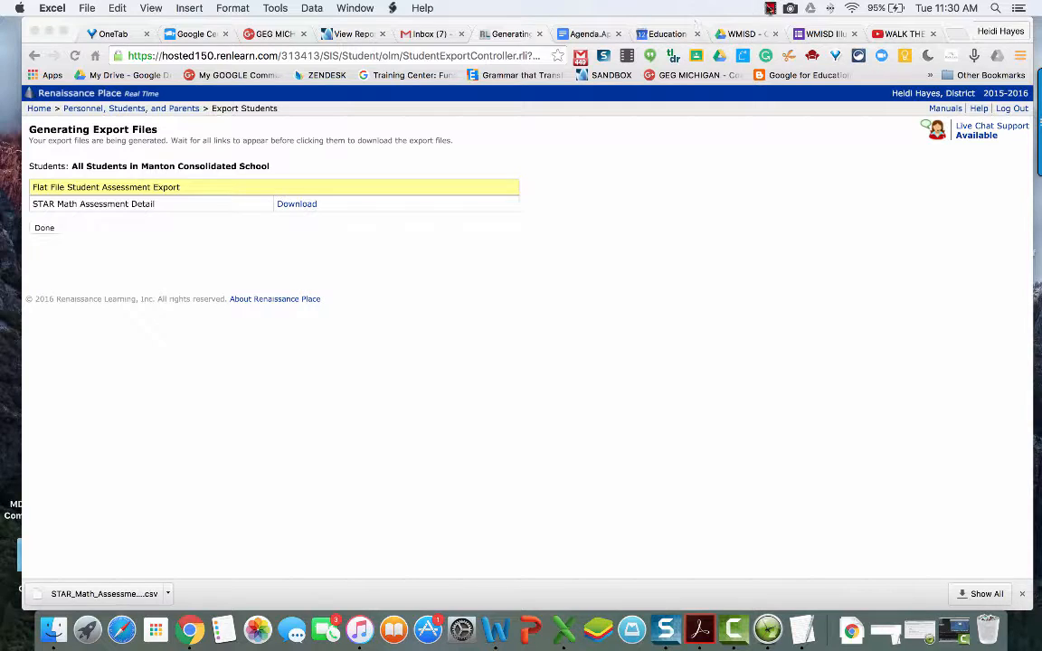
Step: Switch the browser to the Illuminate Education Assessments tab
click(769, 8)
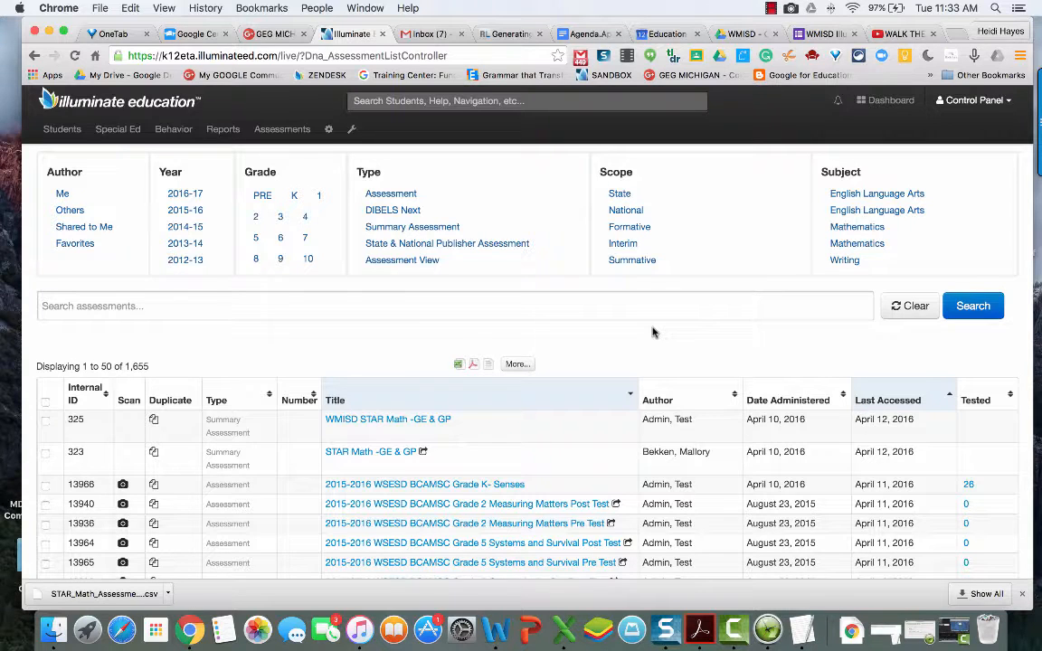
Step: Search the assessment list for 'wmisd star' and open WMISD STAR Math -GE & GP
click(273, 130)
click(286, 174)
click(122, 306)
text(wm)
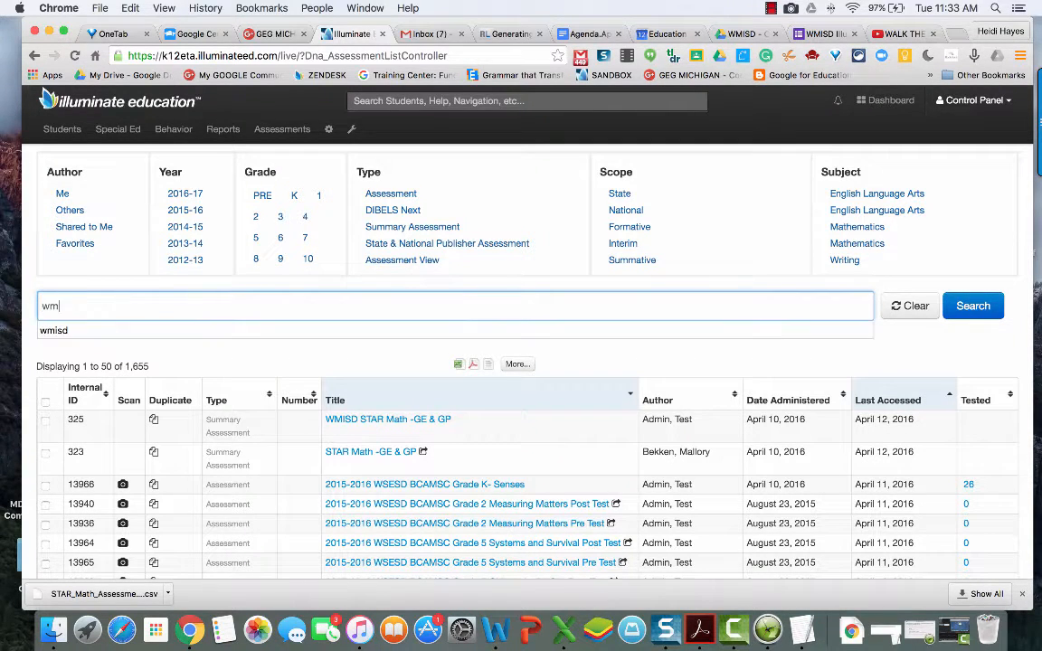
text(isd star)
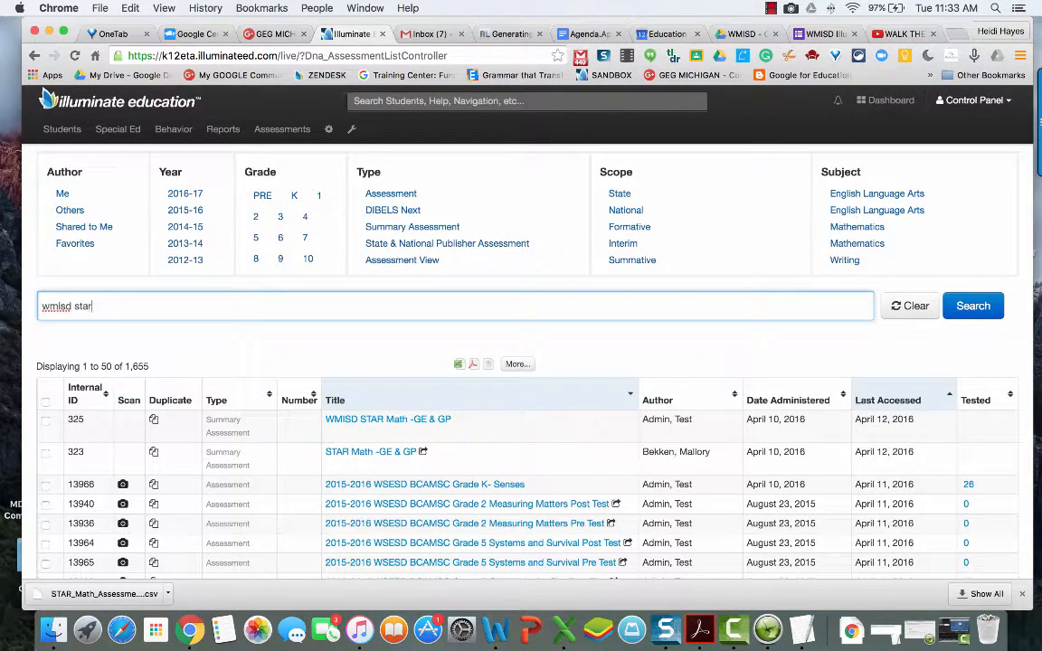
key(Return)
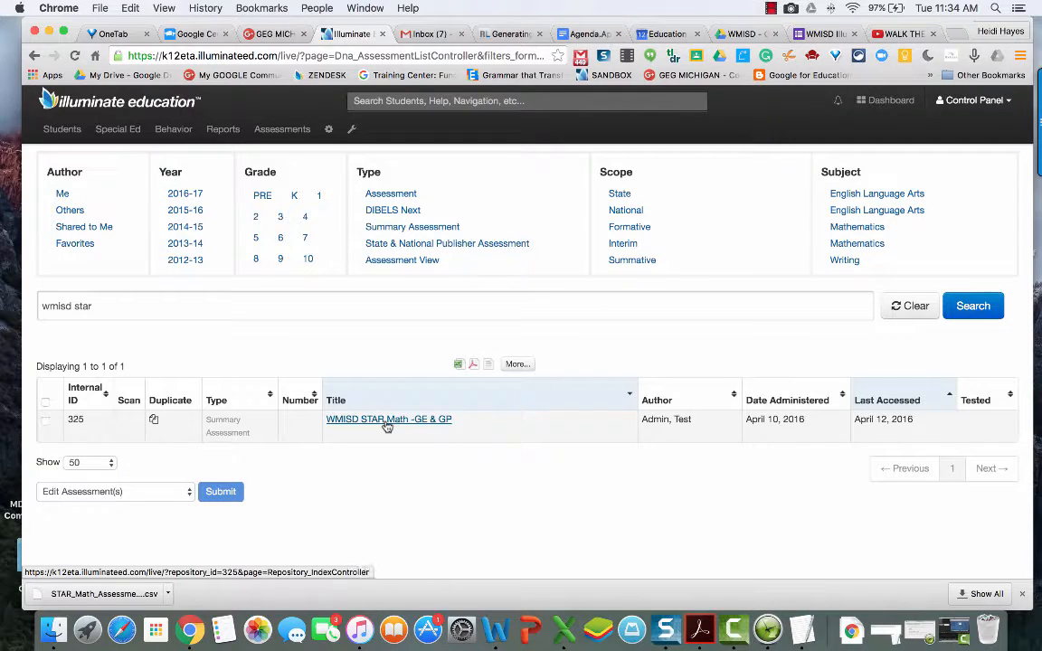
click(387, 421)
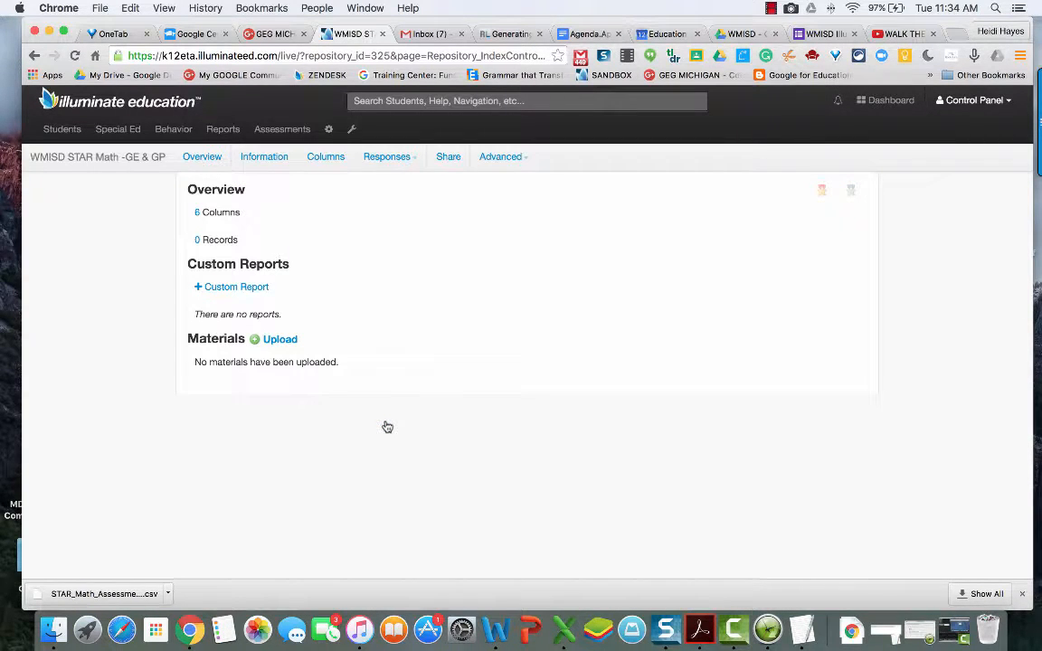
Step: From the 6 Columns view, start a Comma (,) delimited student response import and pick a file
click(198, 214)
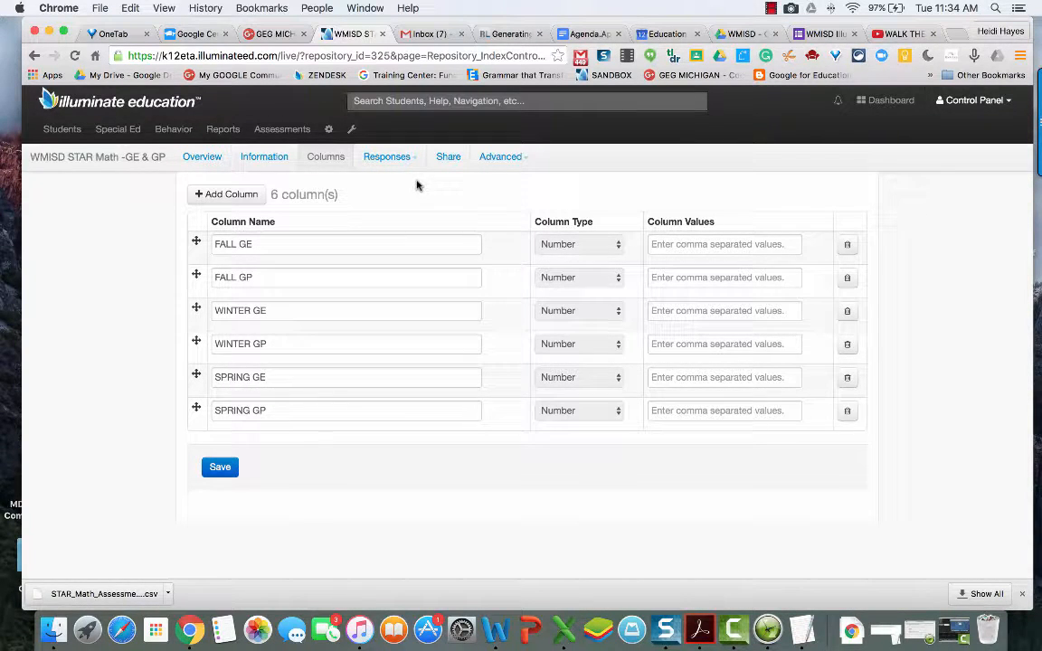
click(381, 159)
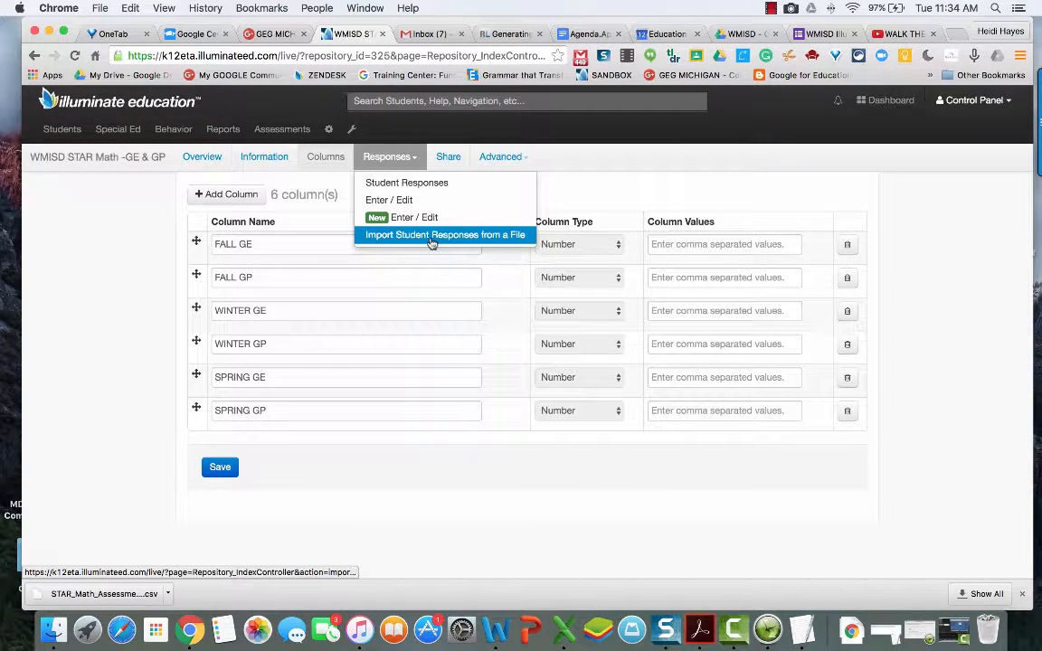
click(485, 239)
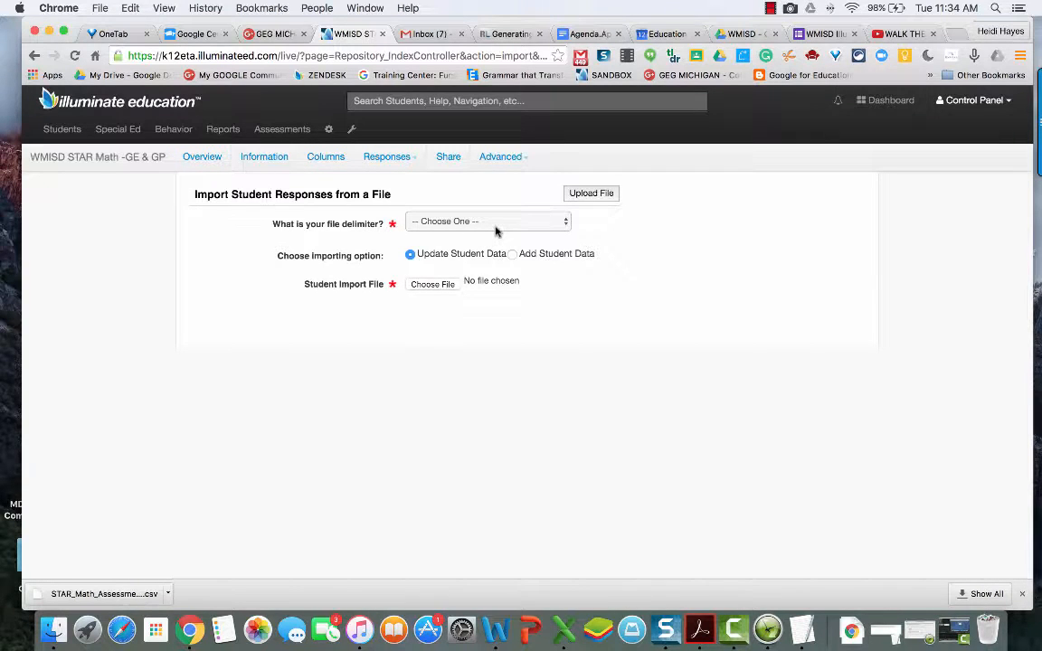
click(495, 225)
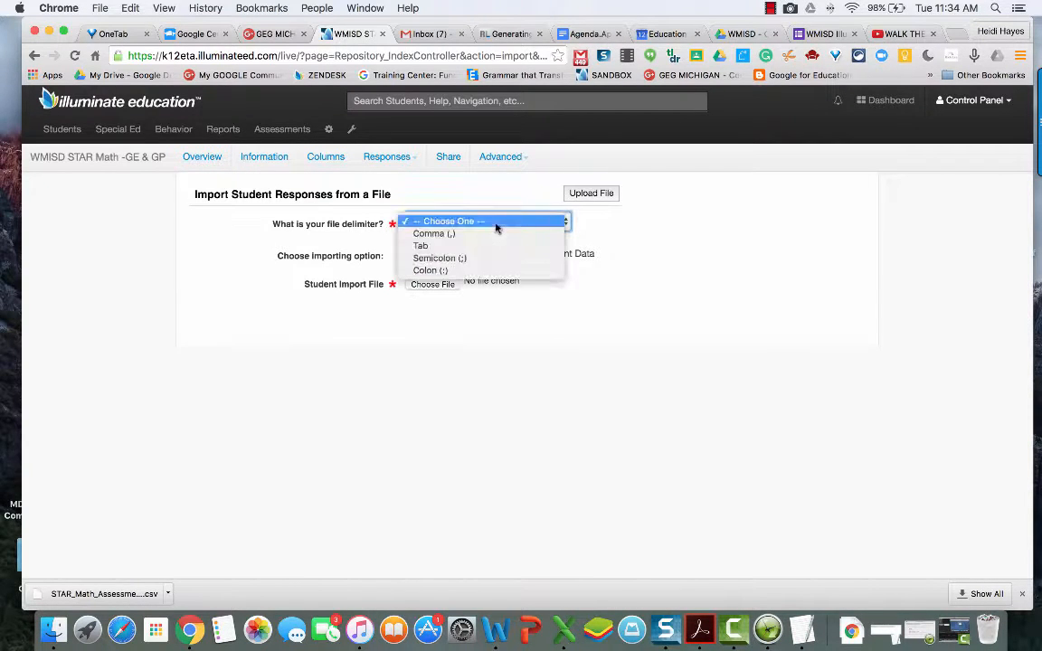
click(450, 237)
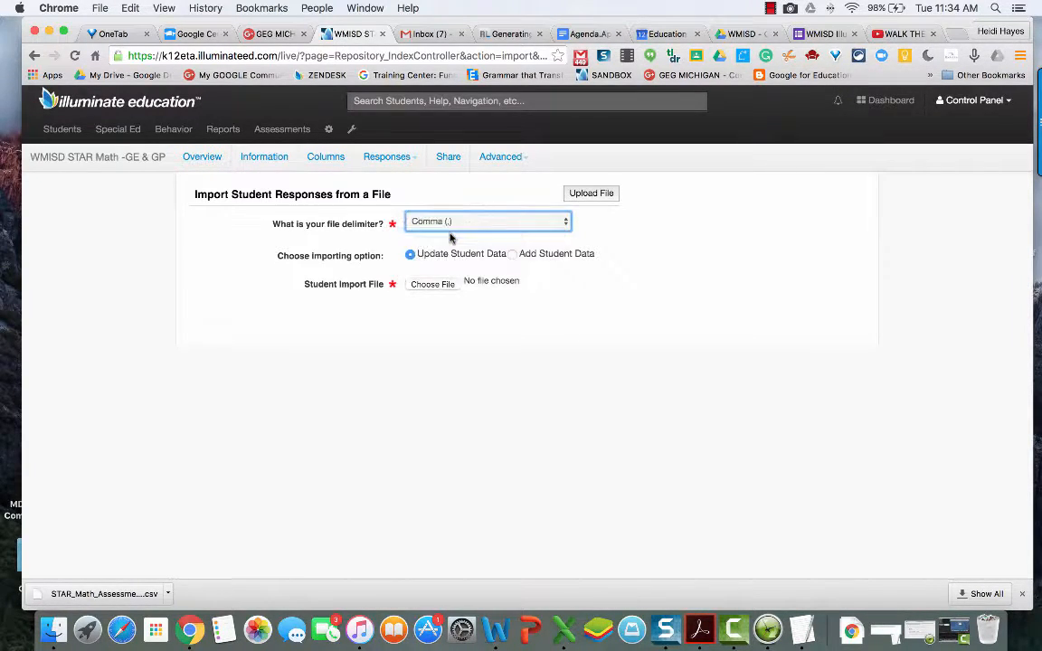
click(433, 284)
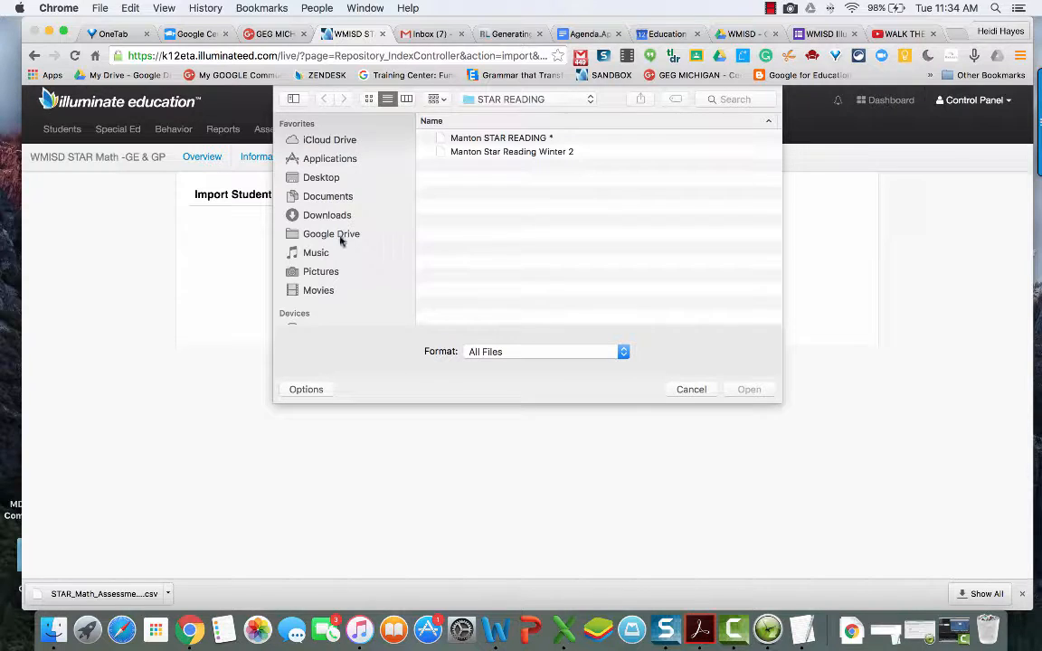
Step: Find Test STAR_Math_Assessment_Detail in Google Drive by searching 'test', then upload it
click(332, 235)
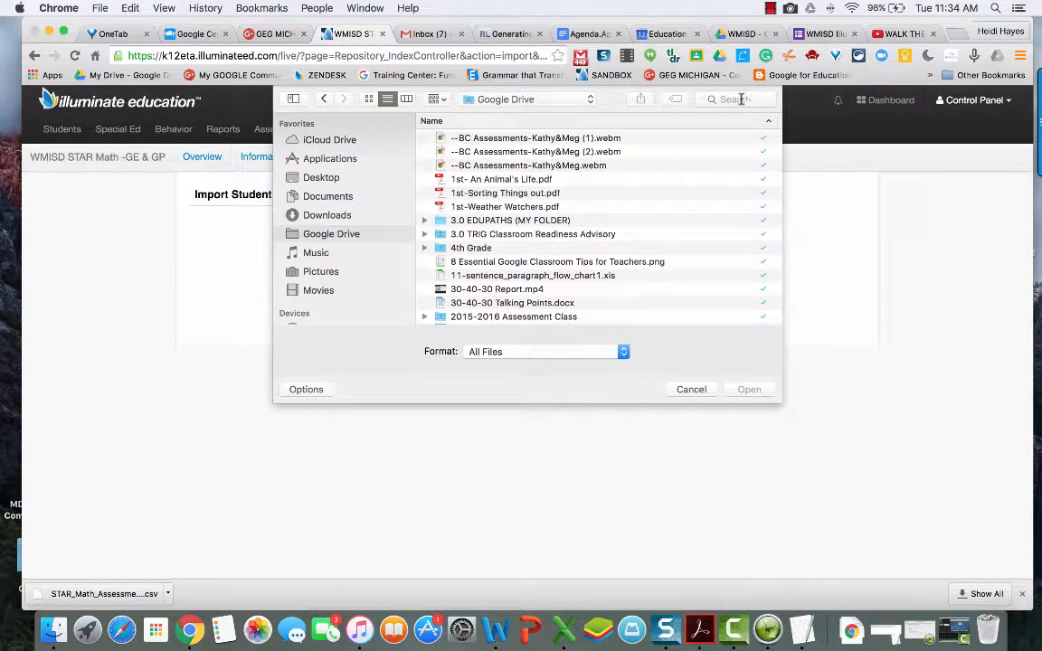
click(740, 100)
text(test)
key(Return)
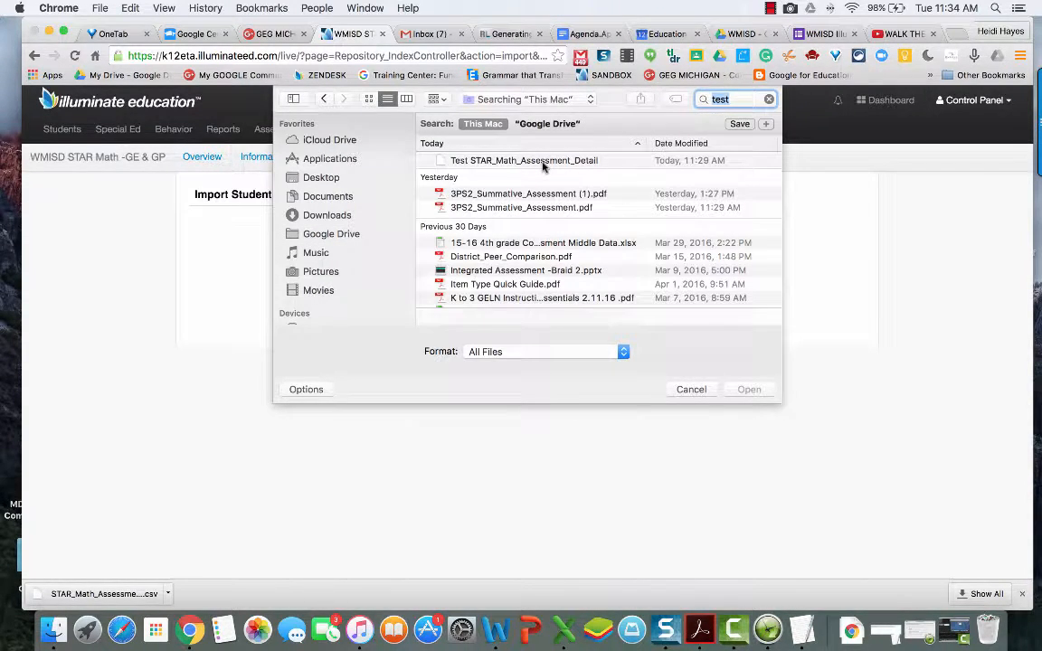
double_click(542, 162)
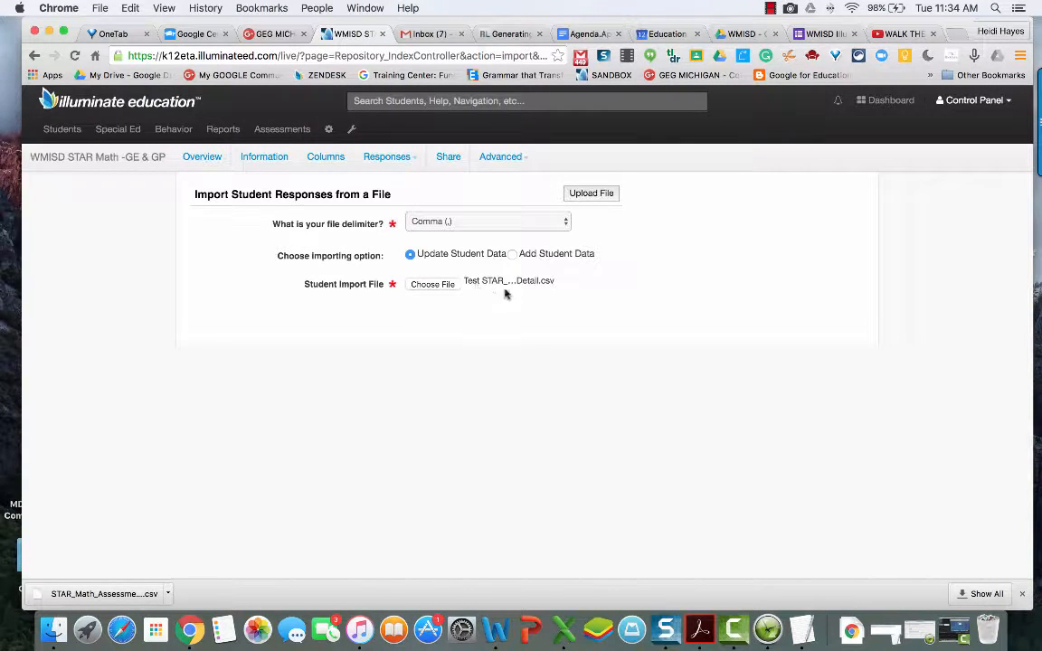
click(592, 193)
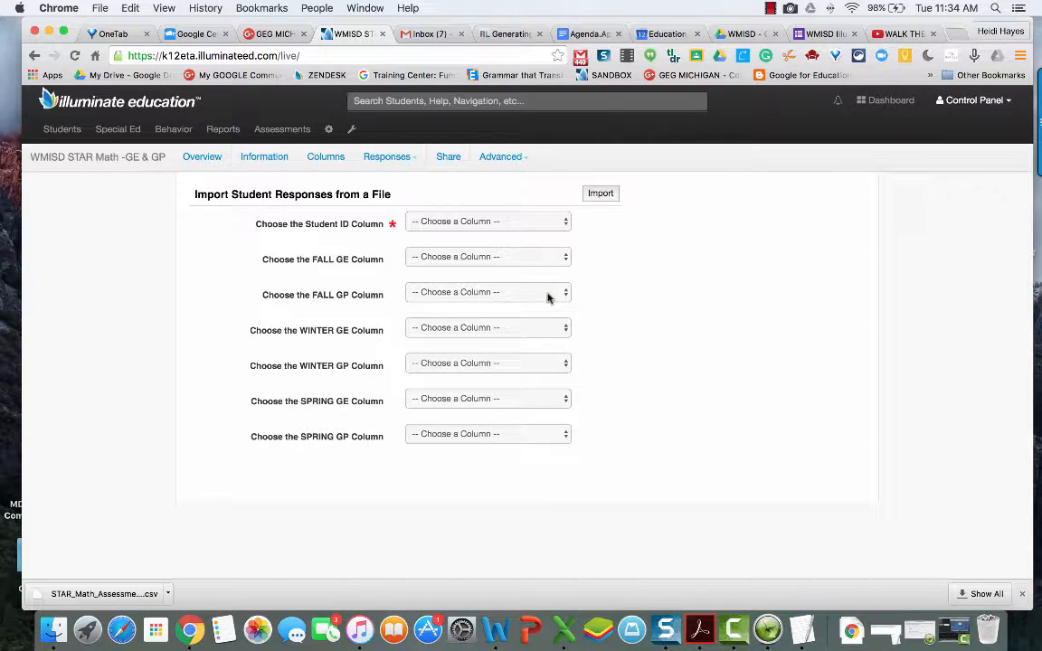
Step: Map StateStudentID to Student ID, GE to FALL GE and GP to FALL GP, then import
click(521, 225)
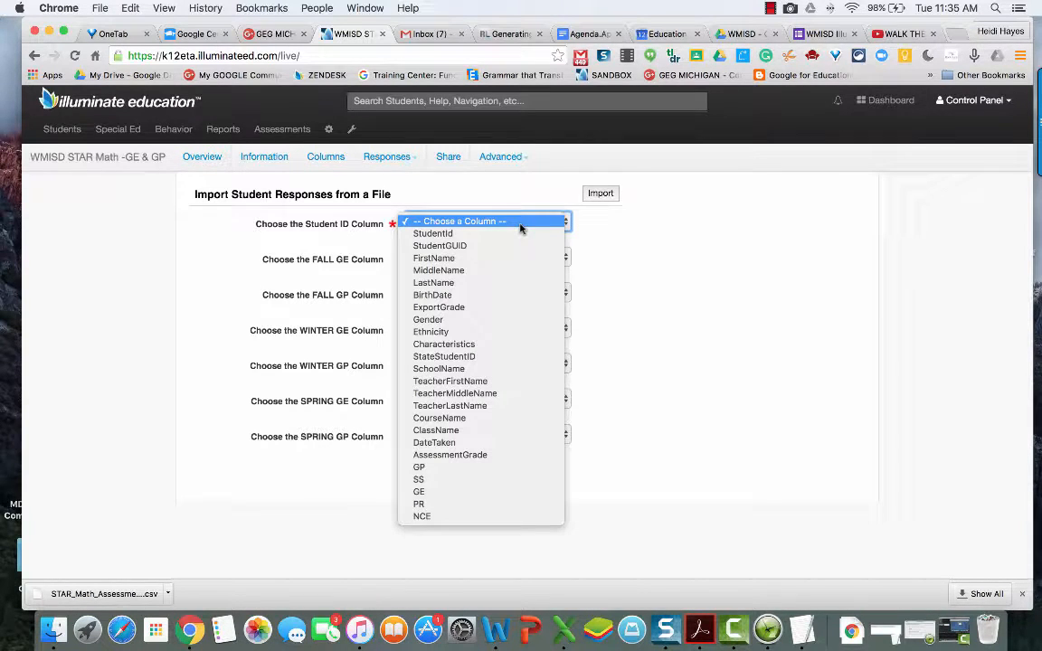
click(491, 360)
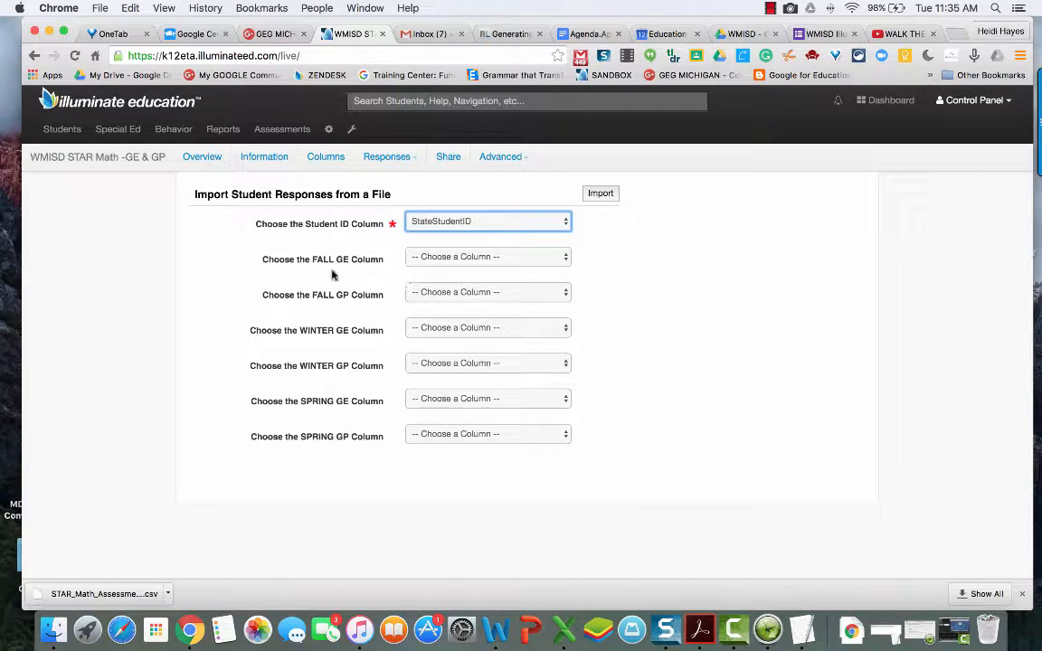
click(444, 259)
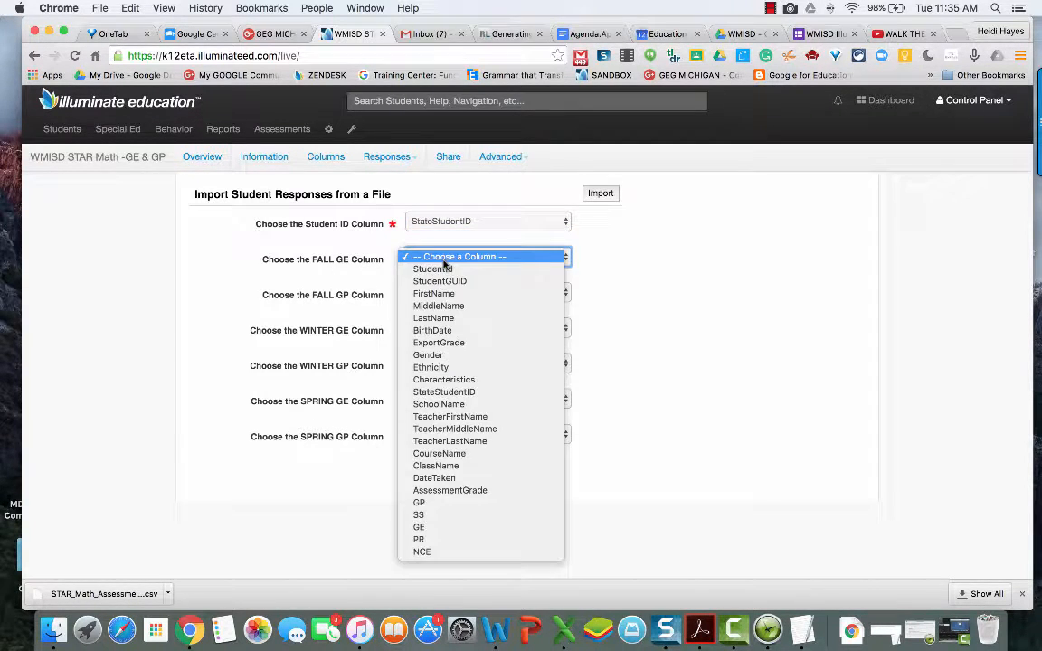
click(469, 524)
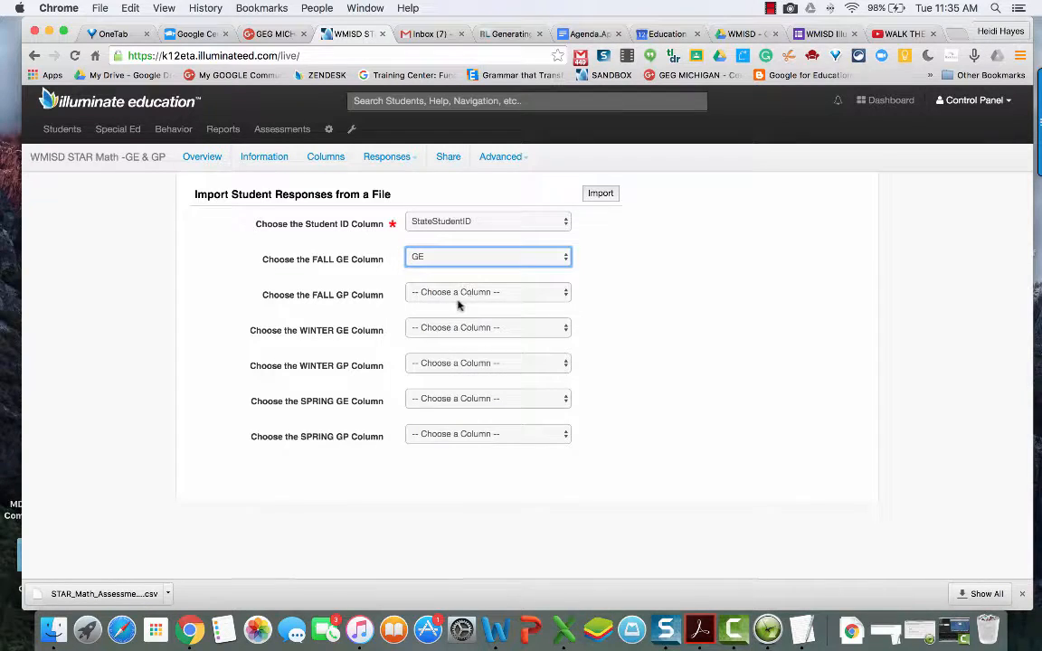
click(435, 295)
click(449, 539)
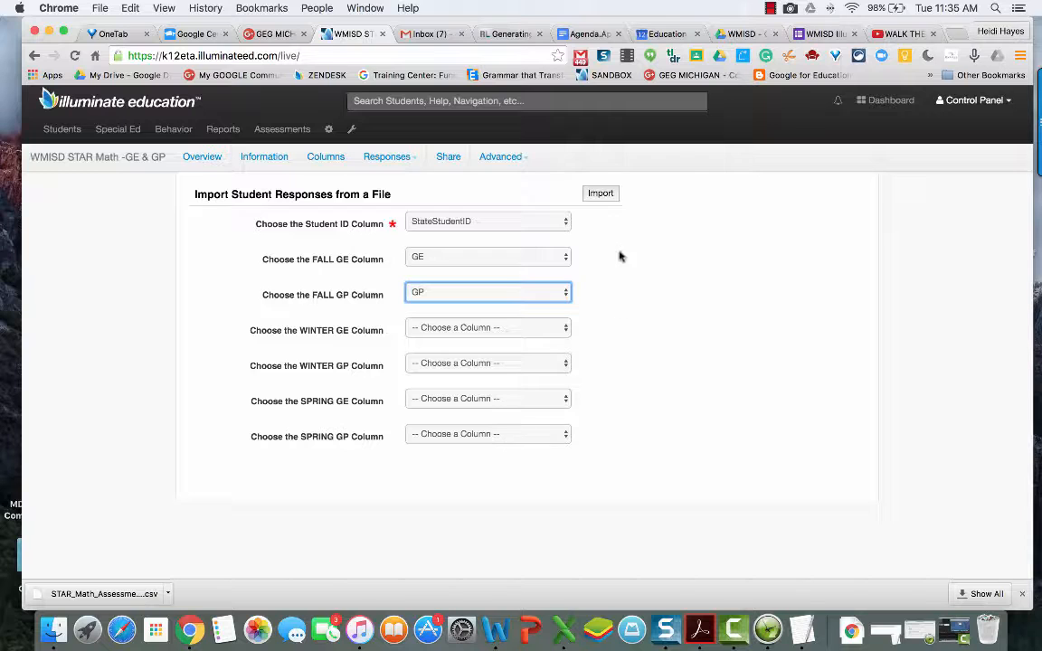
click(602, 194)
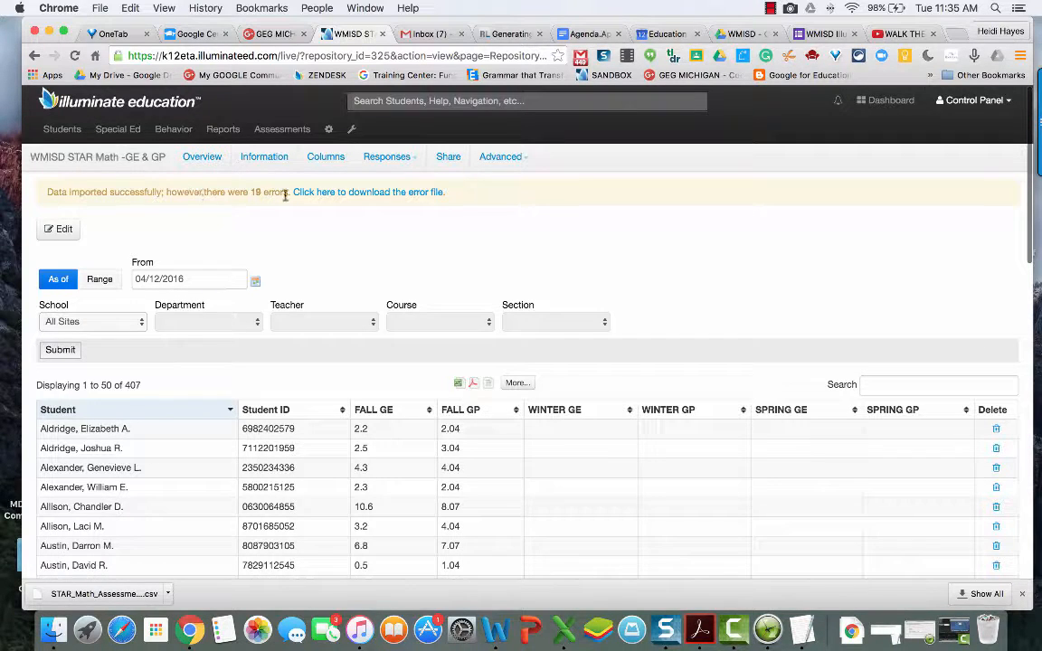
Step: Save the error file repository_upload_083452_errors_325.txt and open it from the downloads bar
click(354, 193)
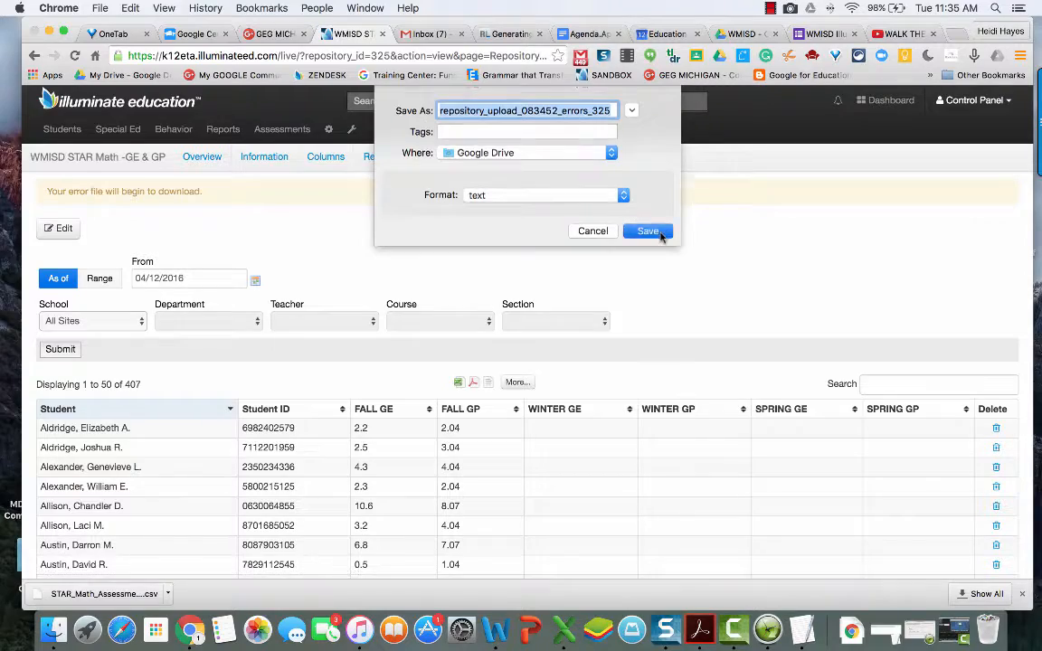
click(648, 231)
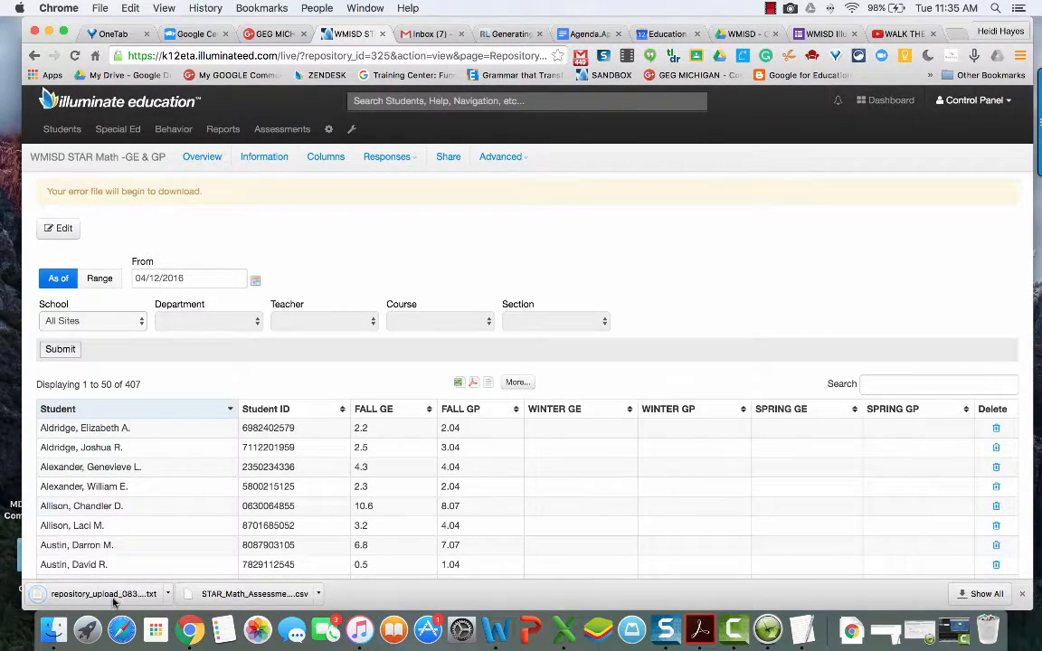
click(56, 597)
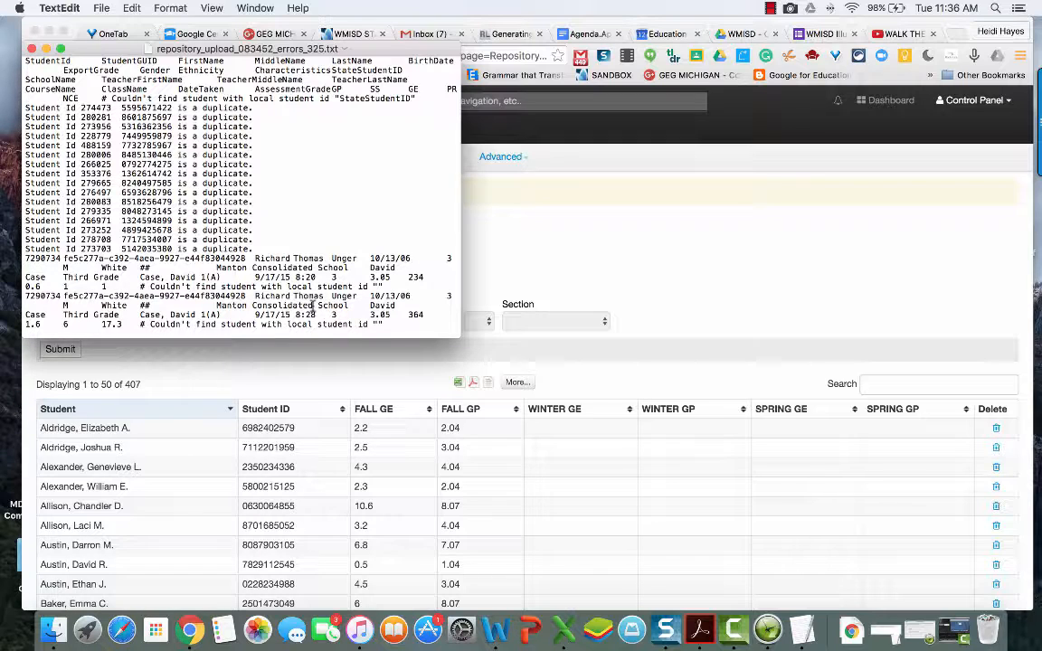
Step: Close the error file in TextEdit and return to the Chrome window
click(32, 49)
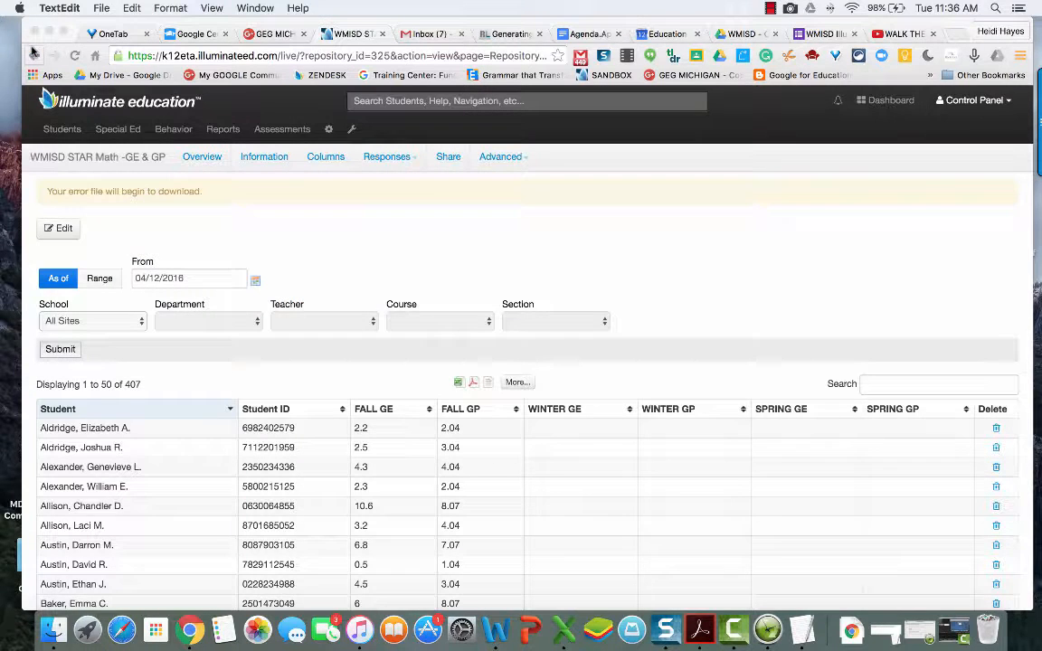
click(509, 446)
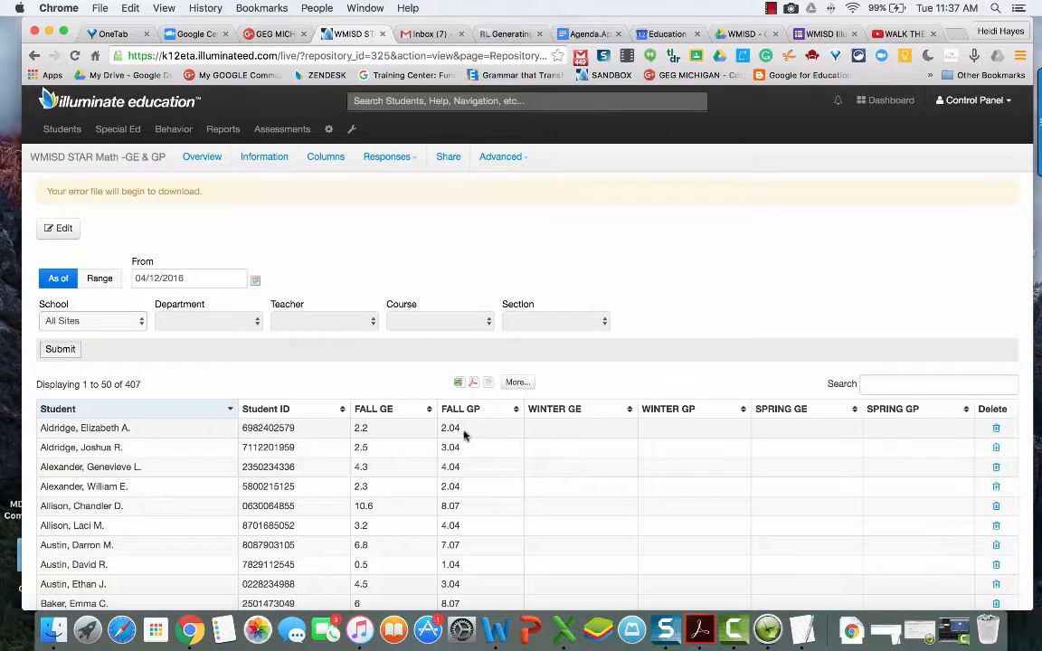
click(388, 161)
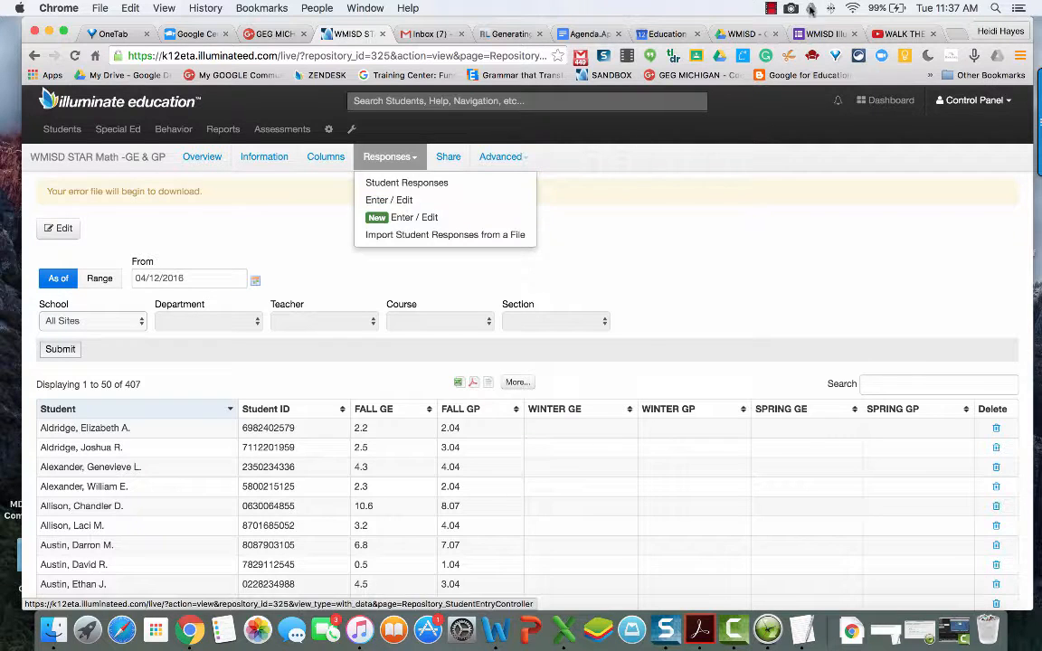
click(770, 8)
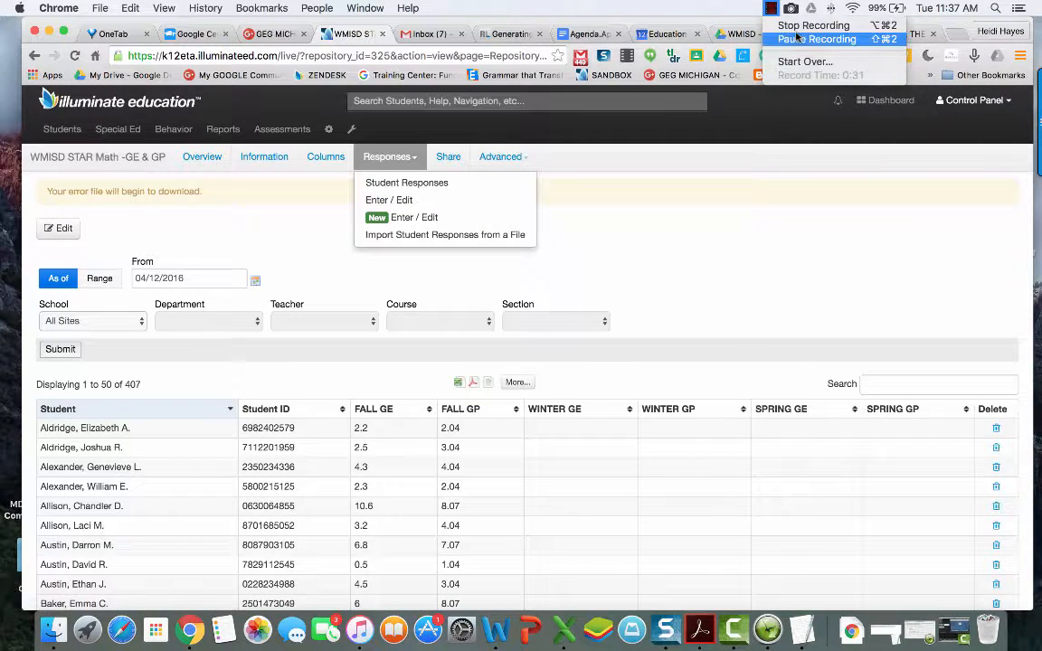